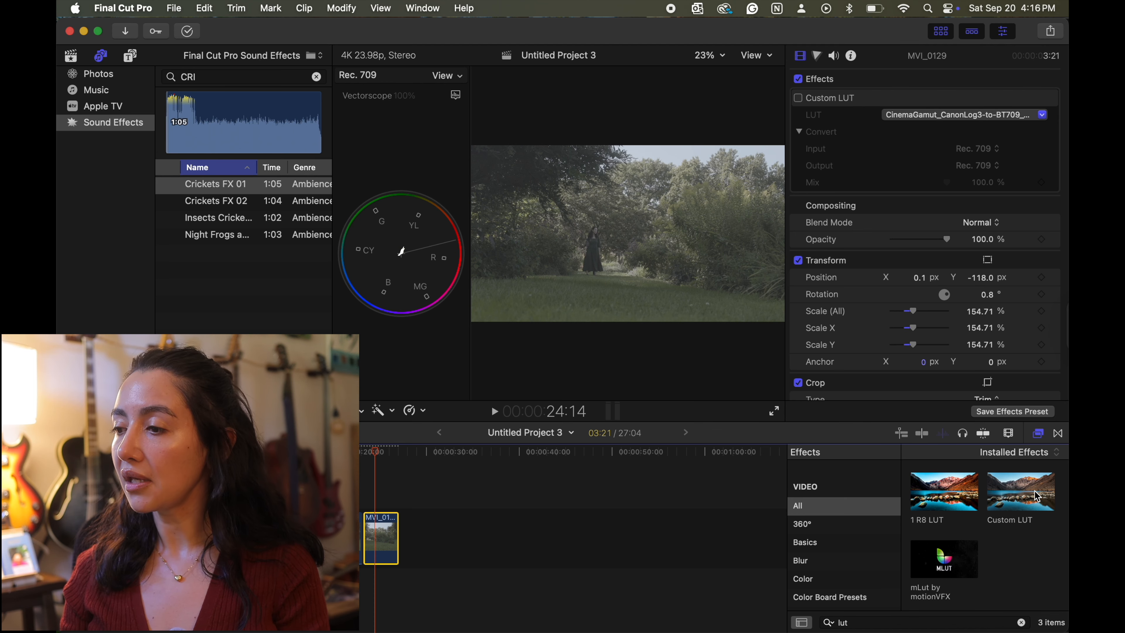
# - Enable the clip's Custom LUT effect with the CinemaGamut_CanonLog3-to-BT709_WideDR_65_FF_Ver.2.0 LUT
pyautogui.click(1042, 114)
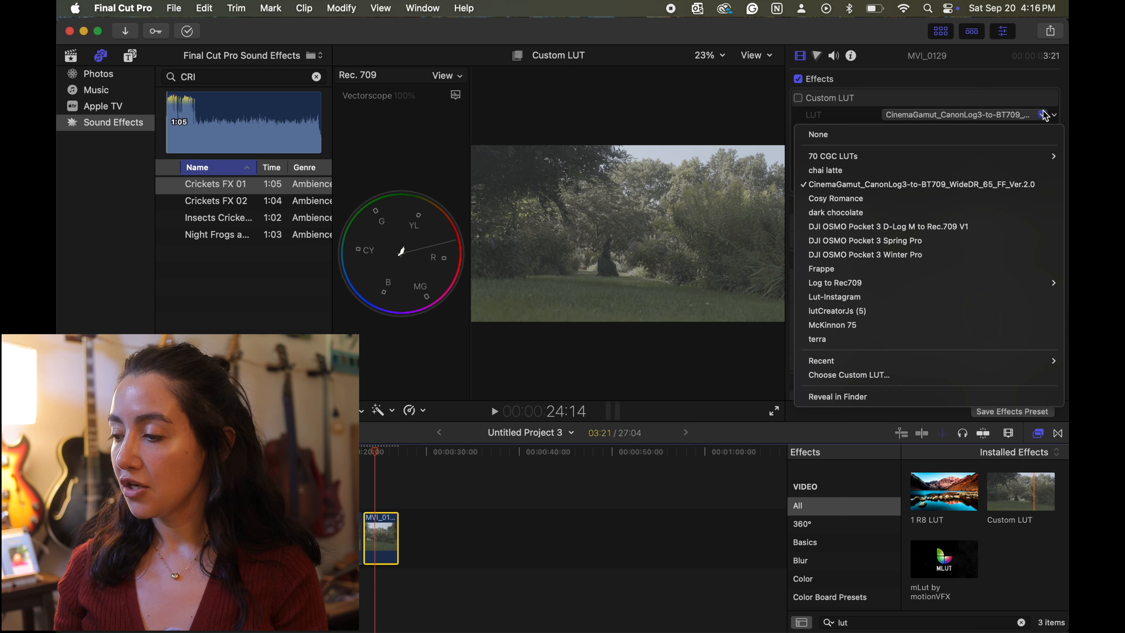
pyautogui.click(903, 184)
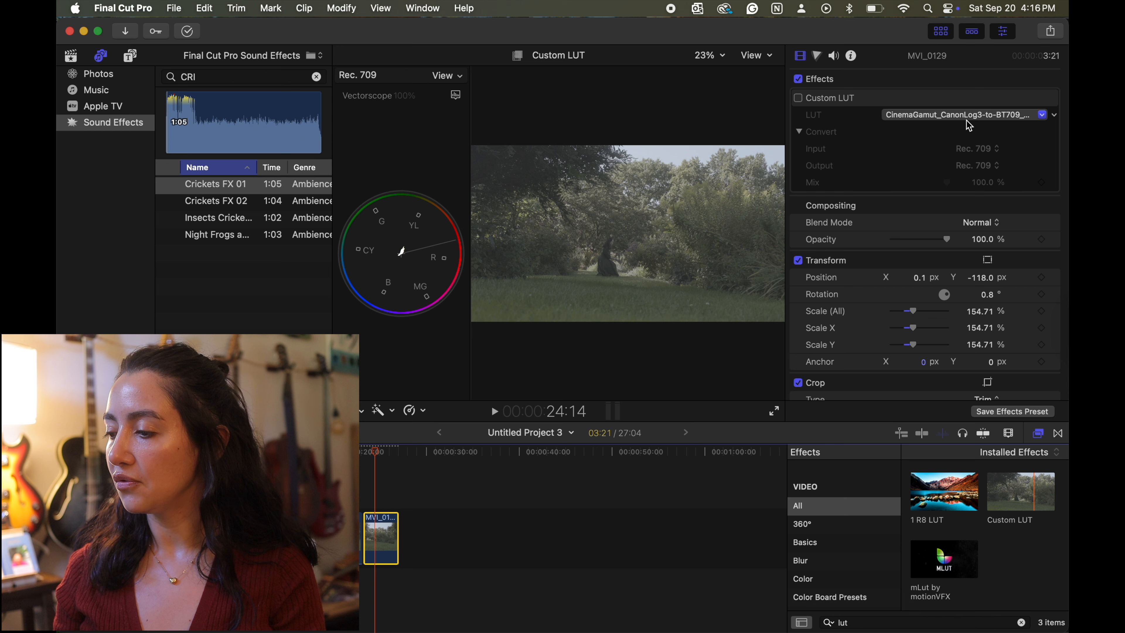
pyautogui.click(798, 98)
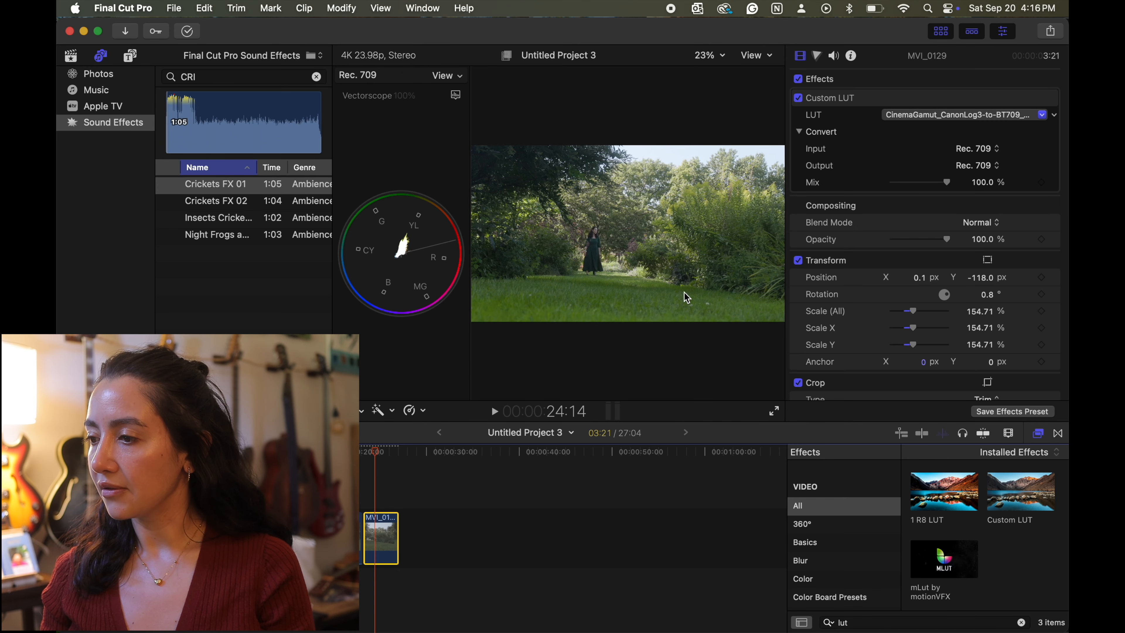
# - Add a Color Wheels correction to the clip and place it above the Custom LUT in the effects order
pyautogui.click(819, 55)
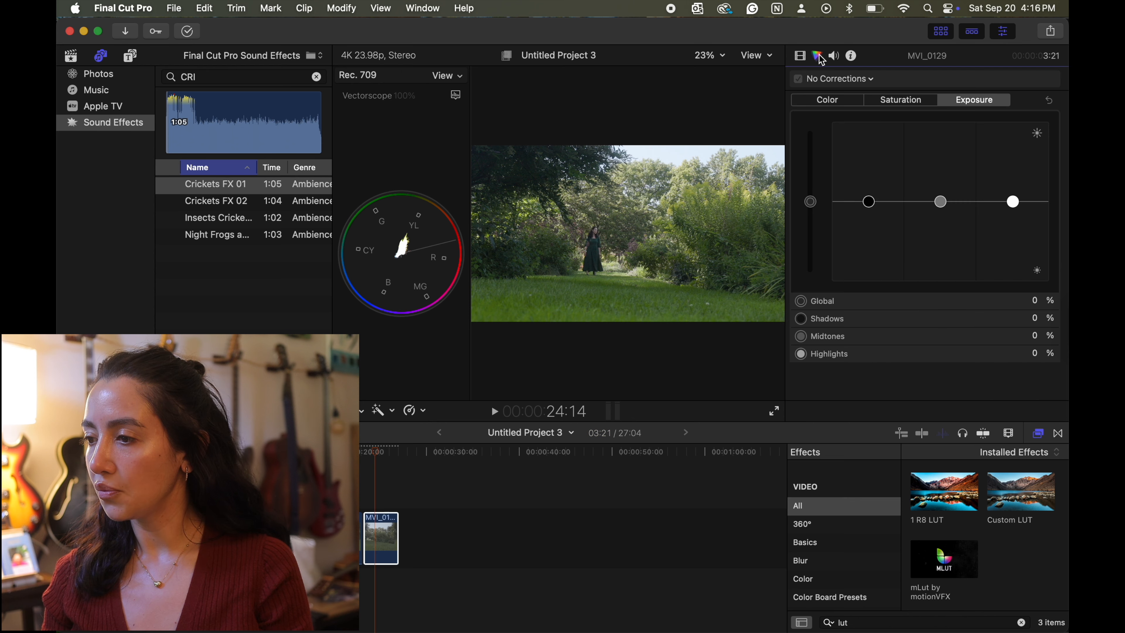
pyautogui.click(870, 79)
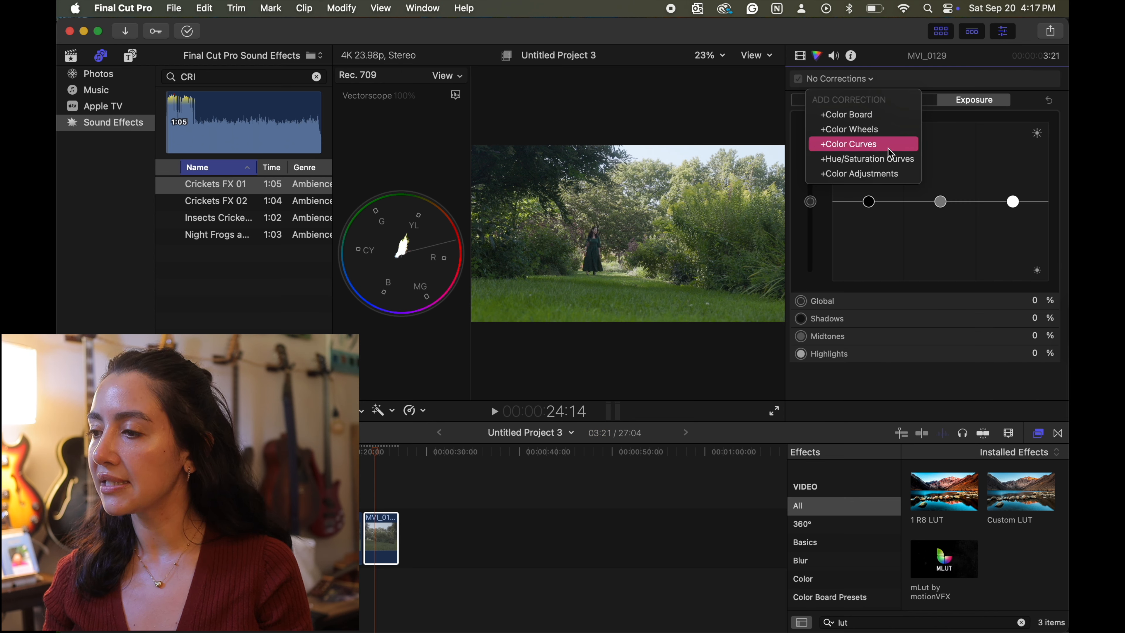
pyautogui.click(885, 136)
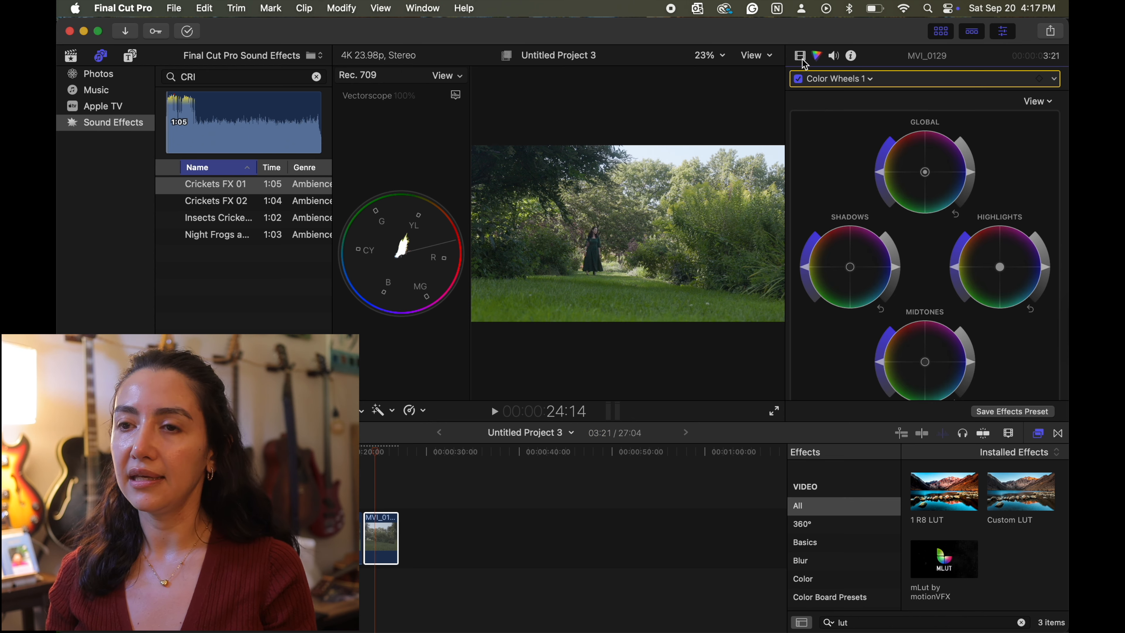
pyautogui.click(801, 57)
pyautogui.moveTo(880, 204); pyautogui.dragTo(888, 108)
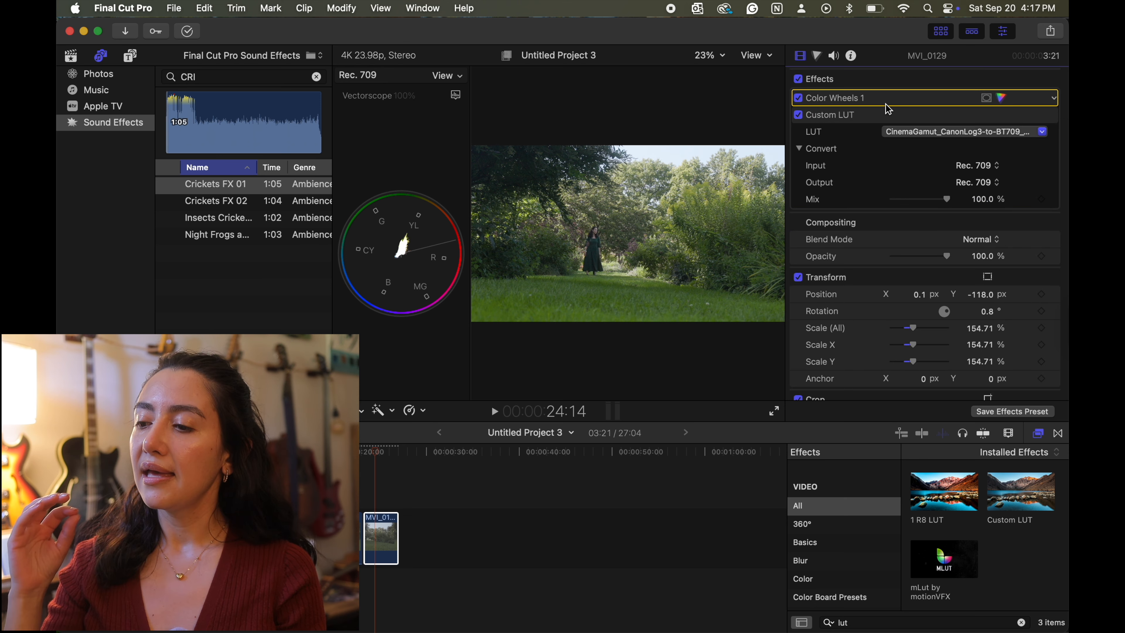
# - In the Color Wheels shadows, set the brightness to -0.01, the saturation to 1.12 and the green value to 1
pyautogui.click(1001, 98)
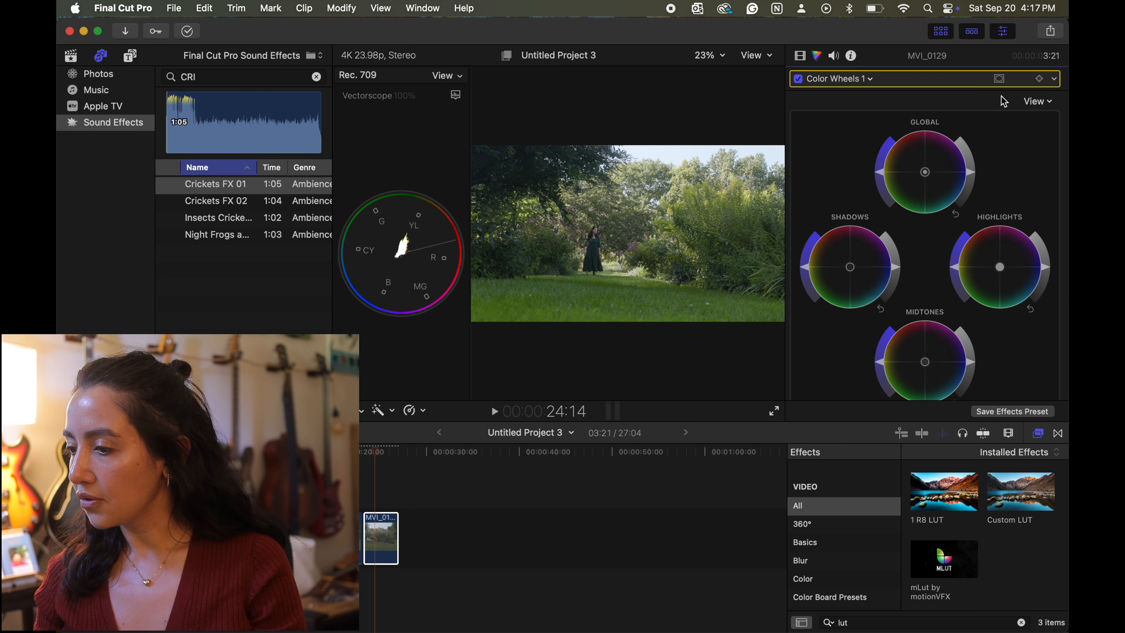
pyautogui.scroll(-5, 1001, 191)
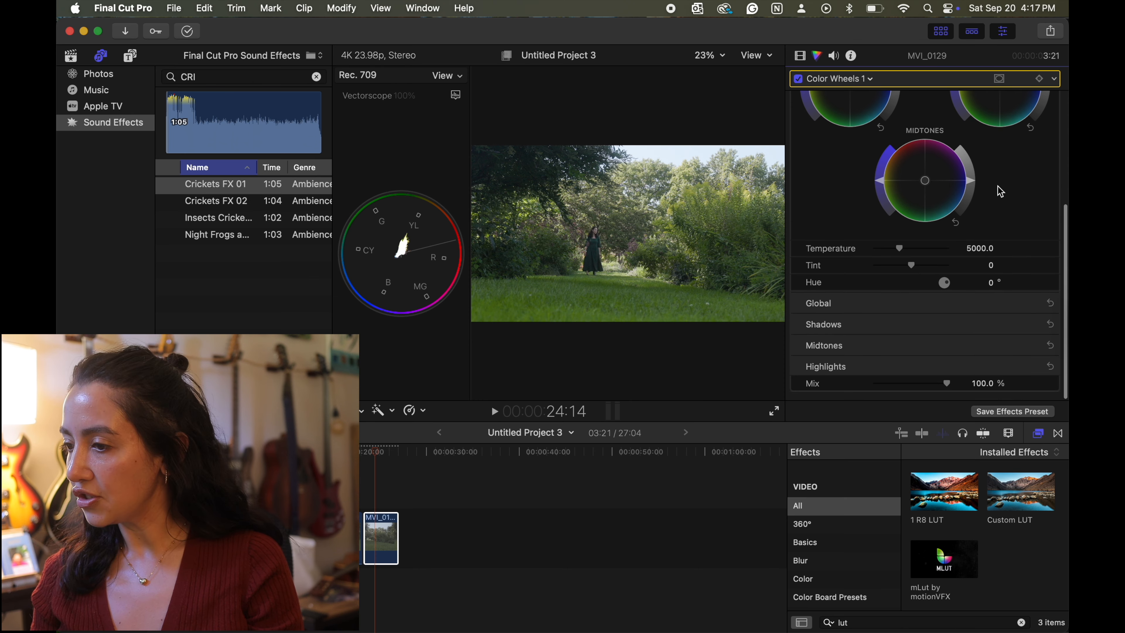
pyautogui.click(1033, 325)
pyautogui.scroll(-2, 1034, 350)
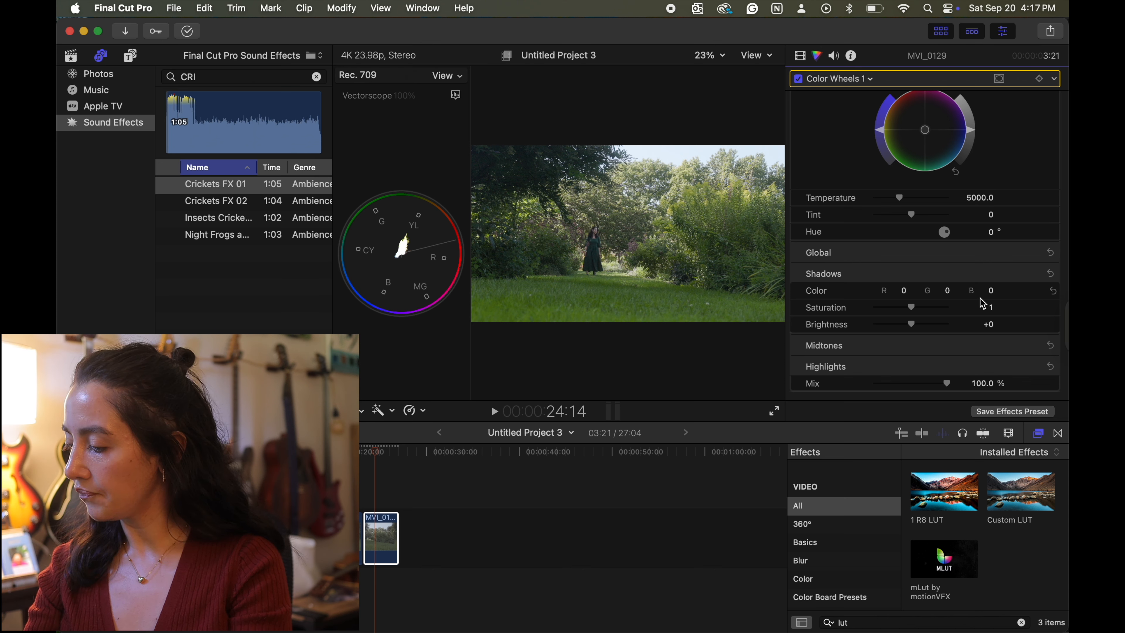
pyautogui.click(991, 325)
pyautogui.write('-0')
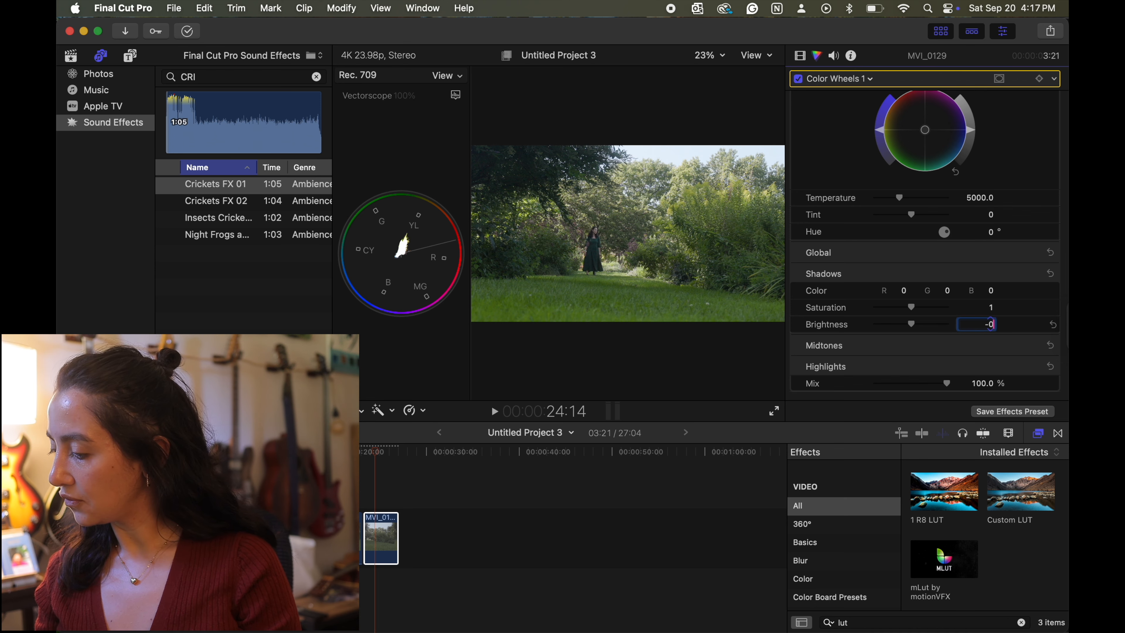
pyautogui.write('.01')
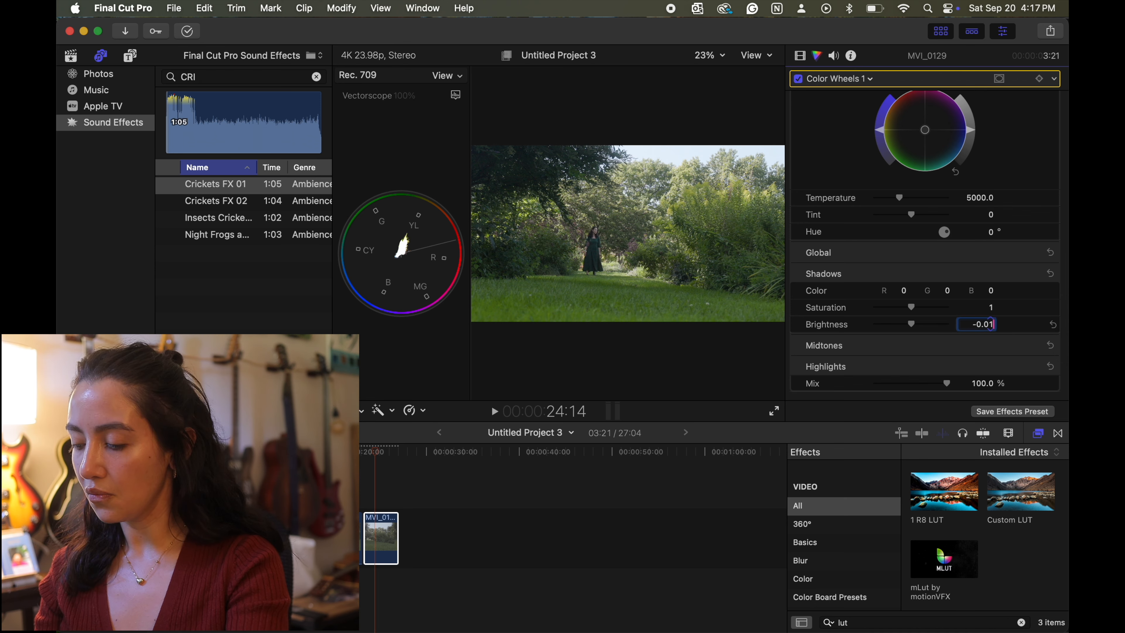
pyautogui.moveTo(992, 306); pyautogui.dragTo(972, 291)
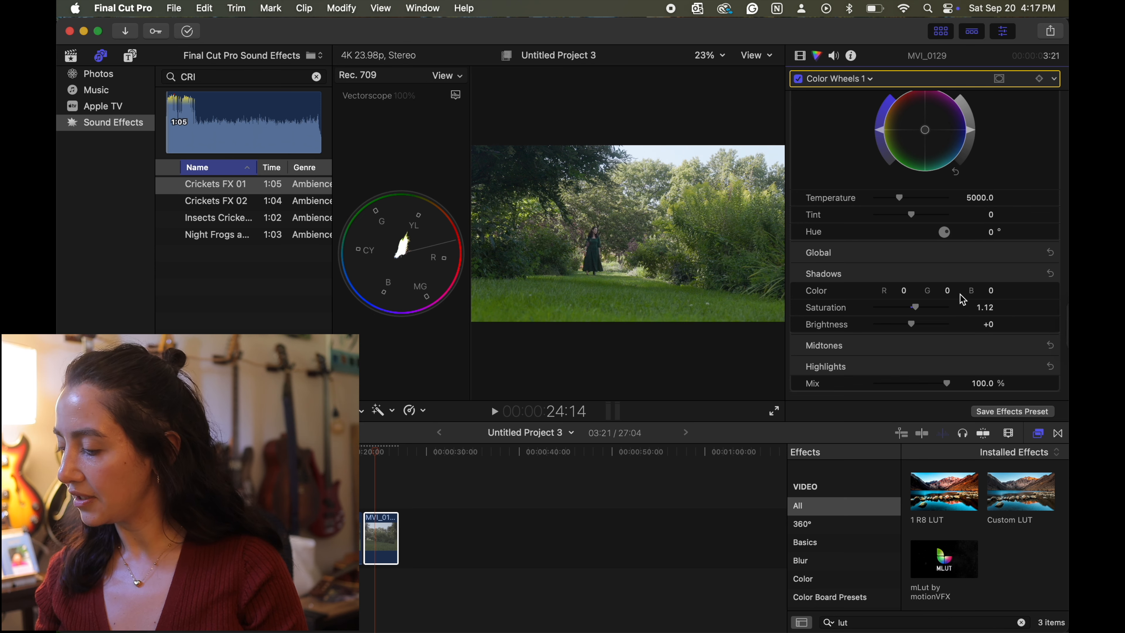
pyautogui.click(948, 291)
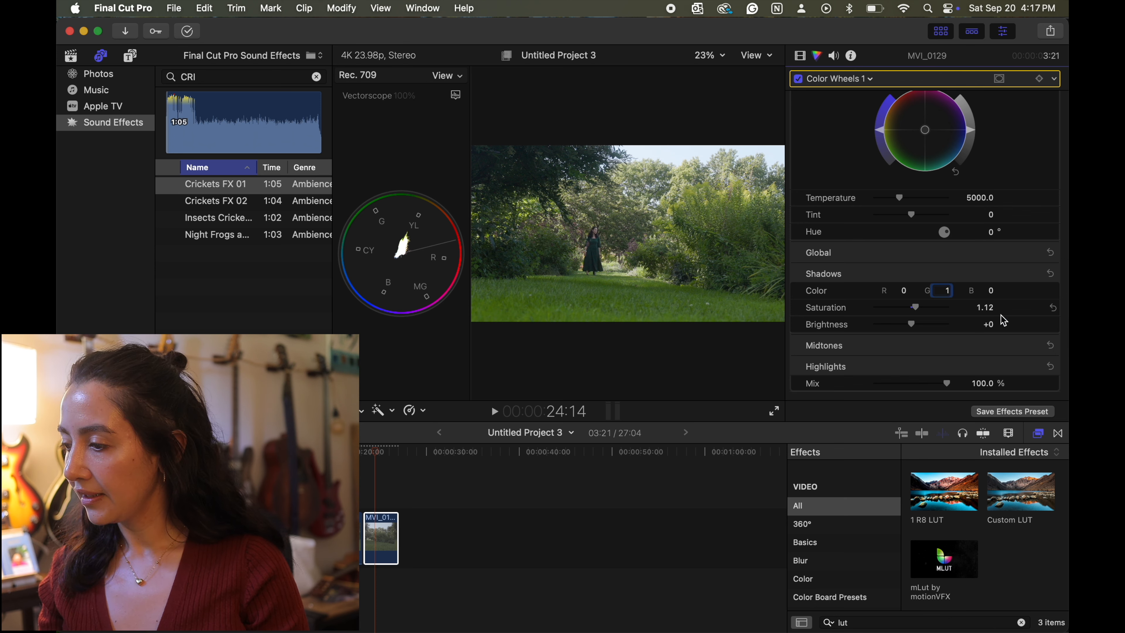
# - In the Color Wheels midtones, set the brightness to -0.07 and the saturation to 1.08
pyautogui.click(1038, 345)
pyautogui.scroll(-3, 1014, 370)
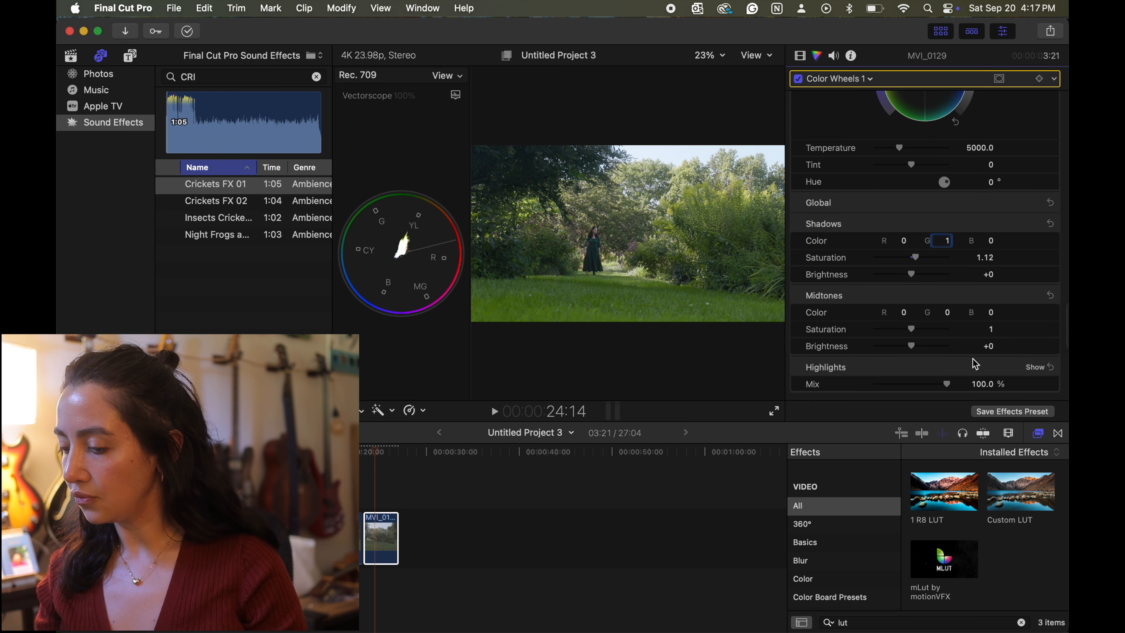
pyautogui.click(986, 346)
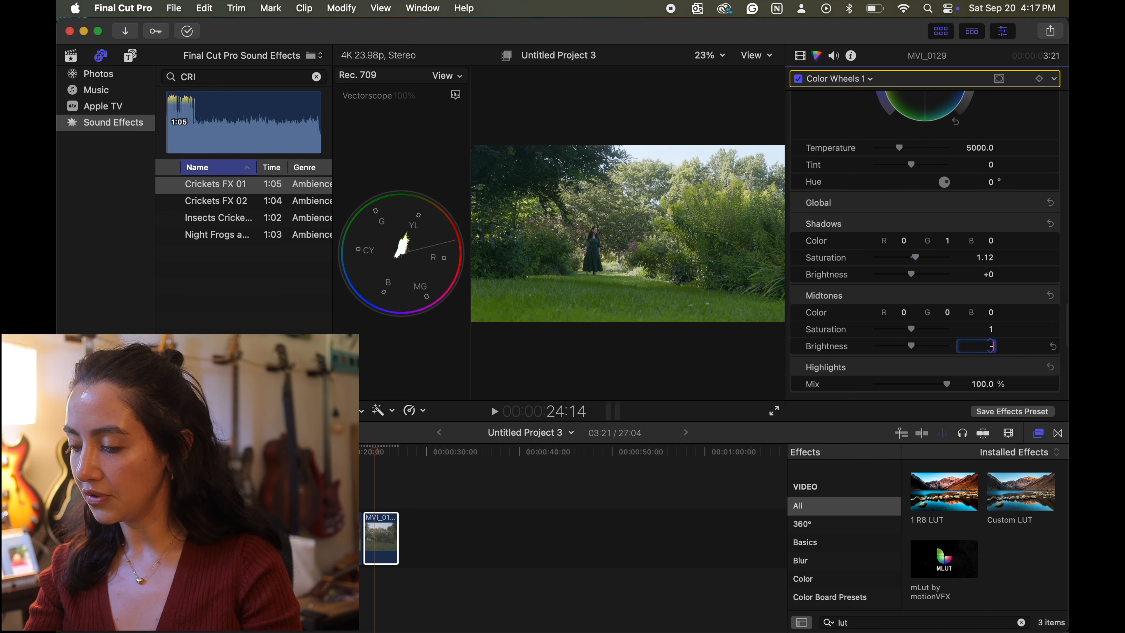
pyautogui.write('-0.07')
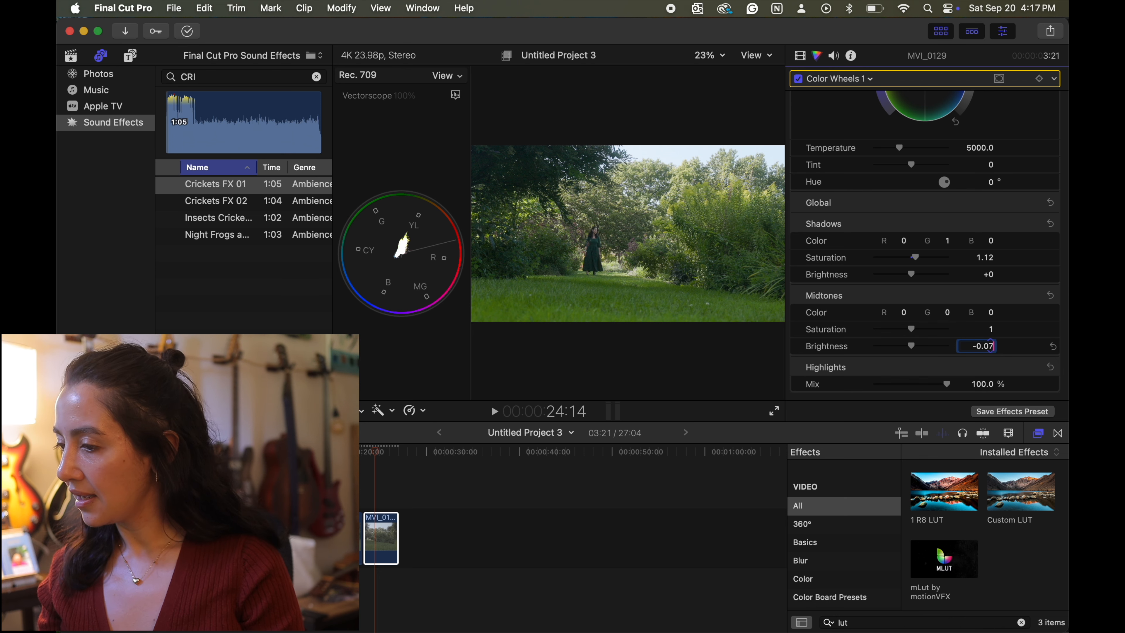
pyautogui.click(991, 329)
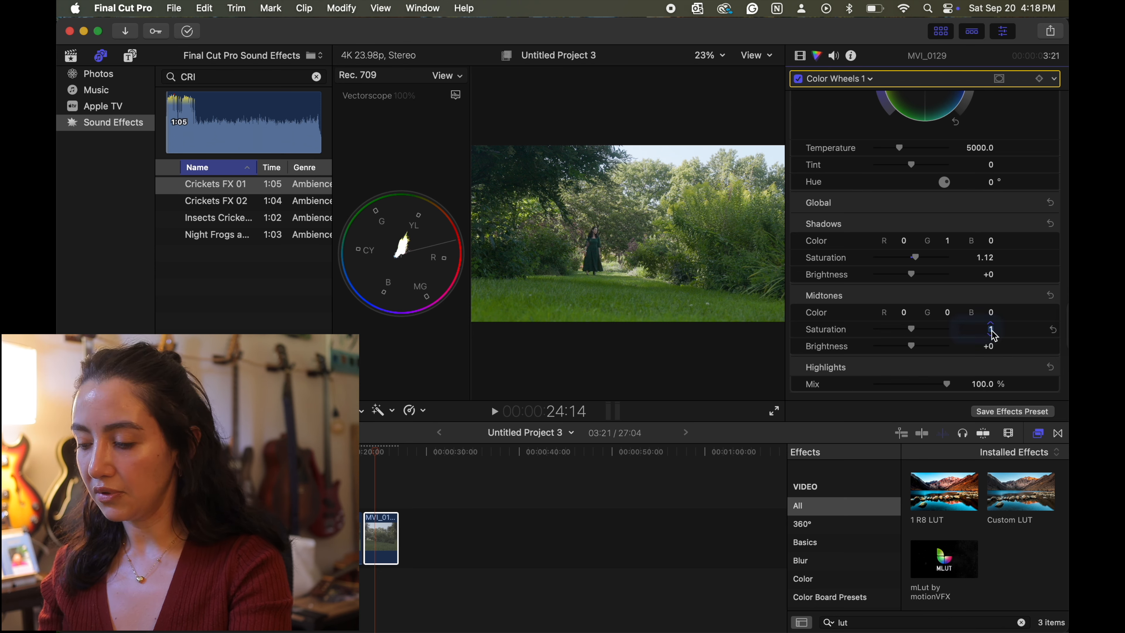
pyautogui.write('1.08')
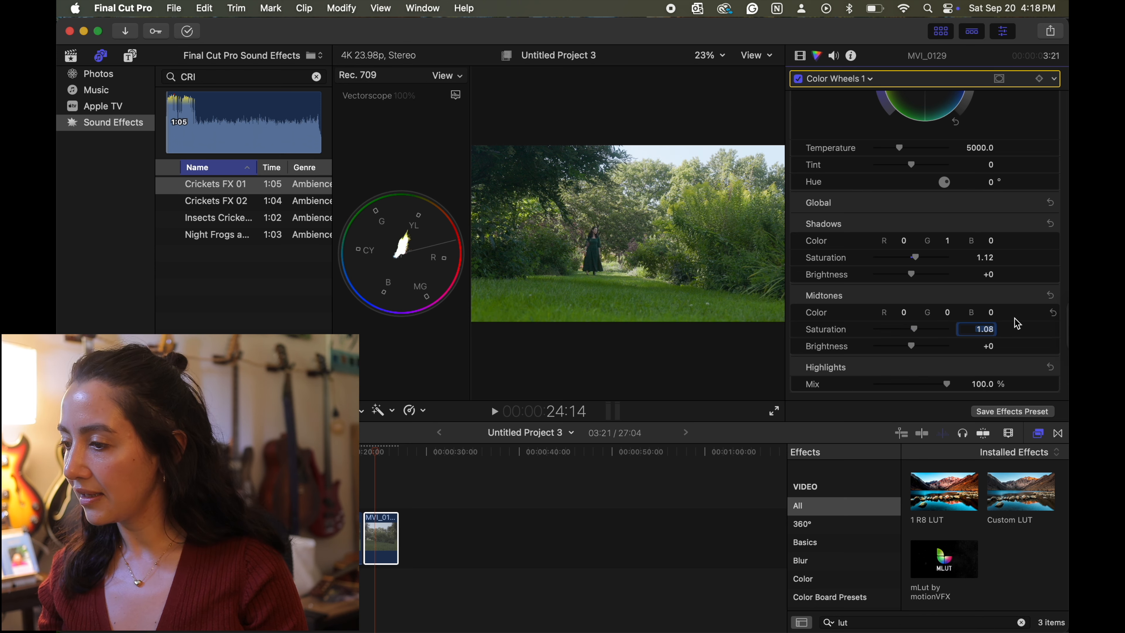
pyautogui.press('Return')
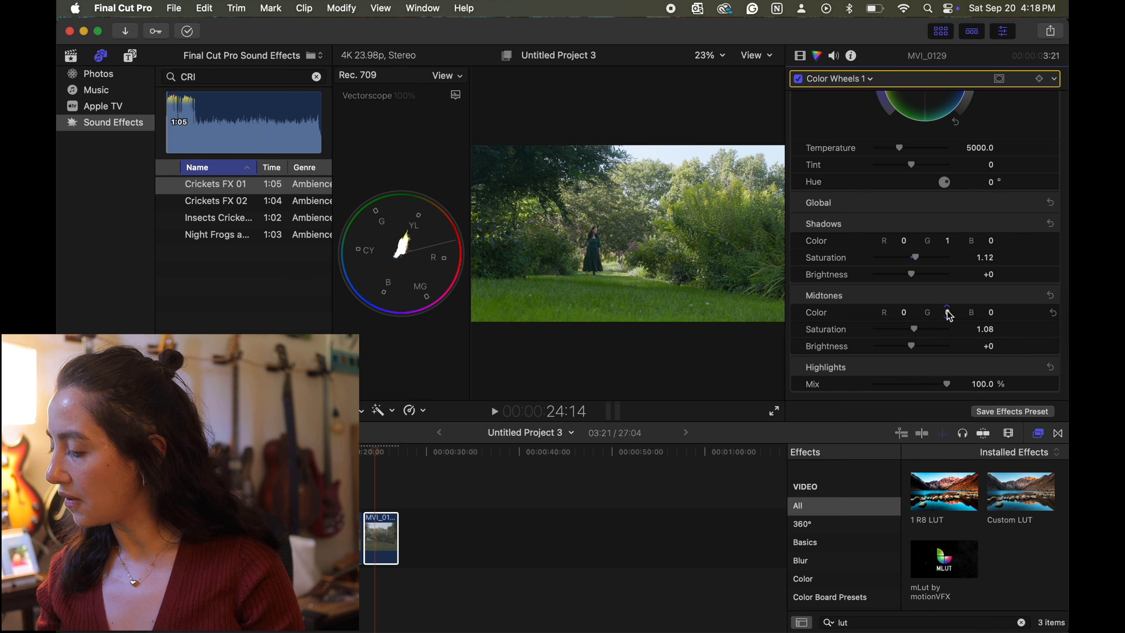
# - Set the midtones color to red 3 and blue 1
pyautogui.click(905, 316)
pyautogui.write('3')
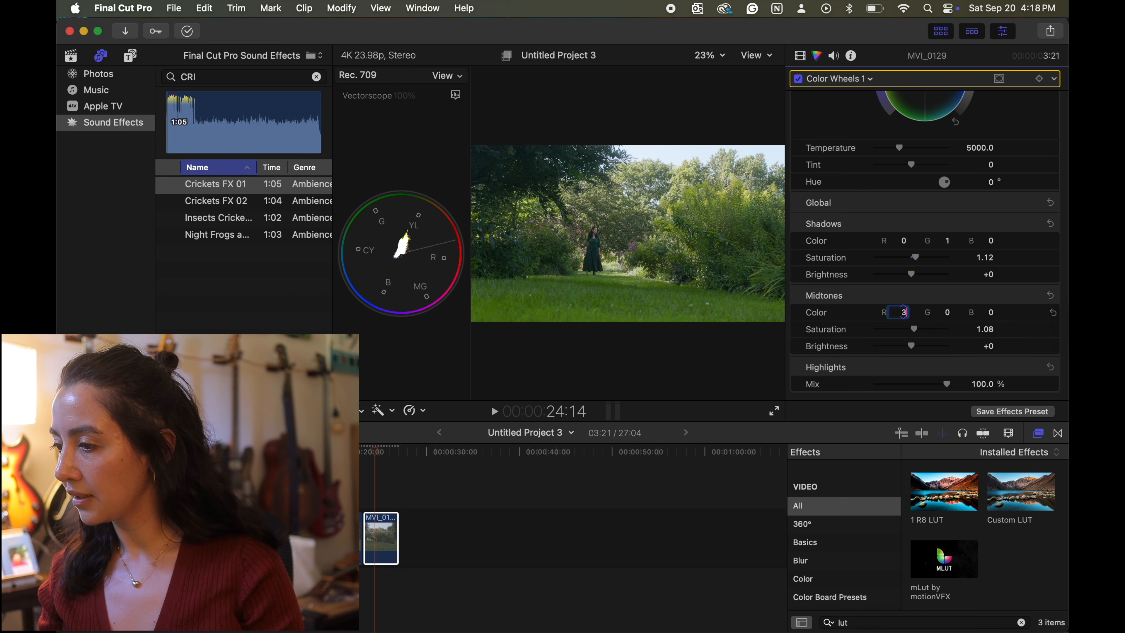
pyautogui.press('Return')
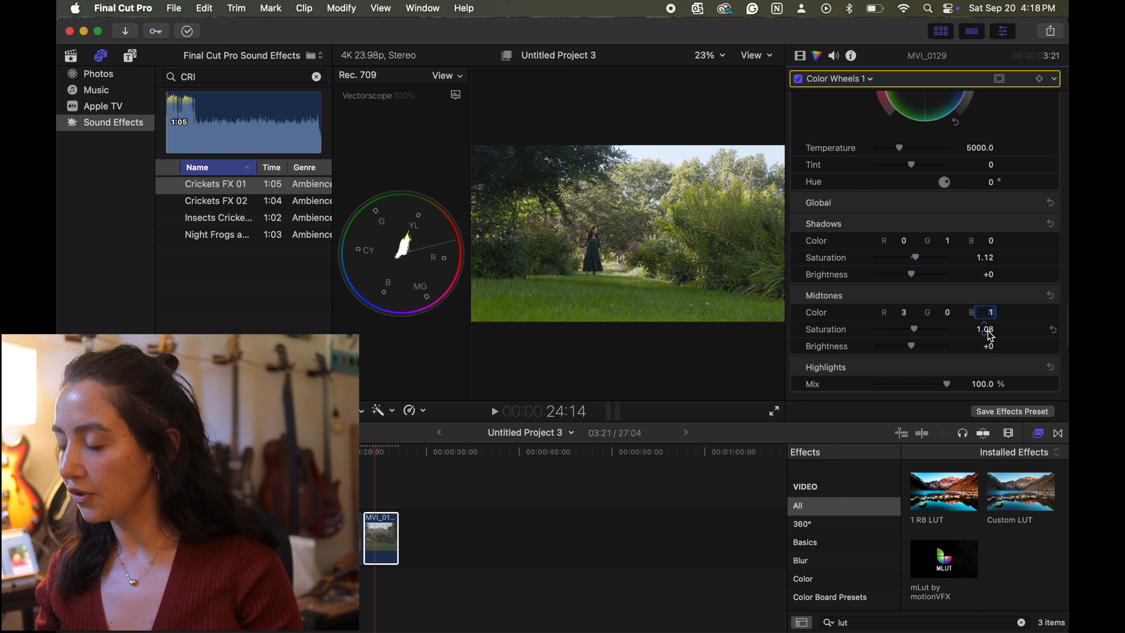
pyautogui.scroll(10, 962, 358)
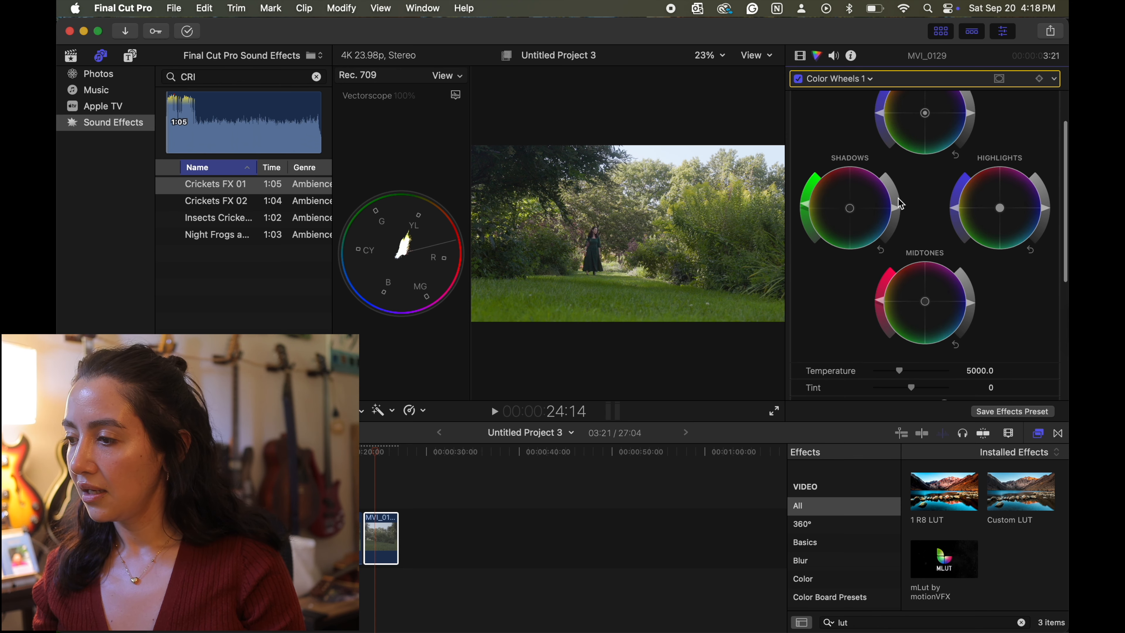
pyautogui.scroll(2, 899, 206)
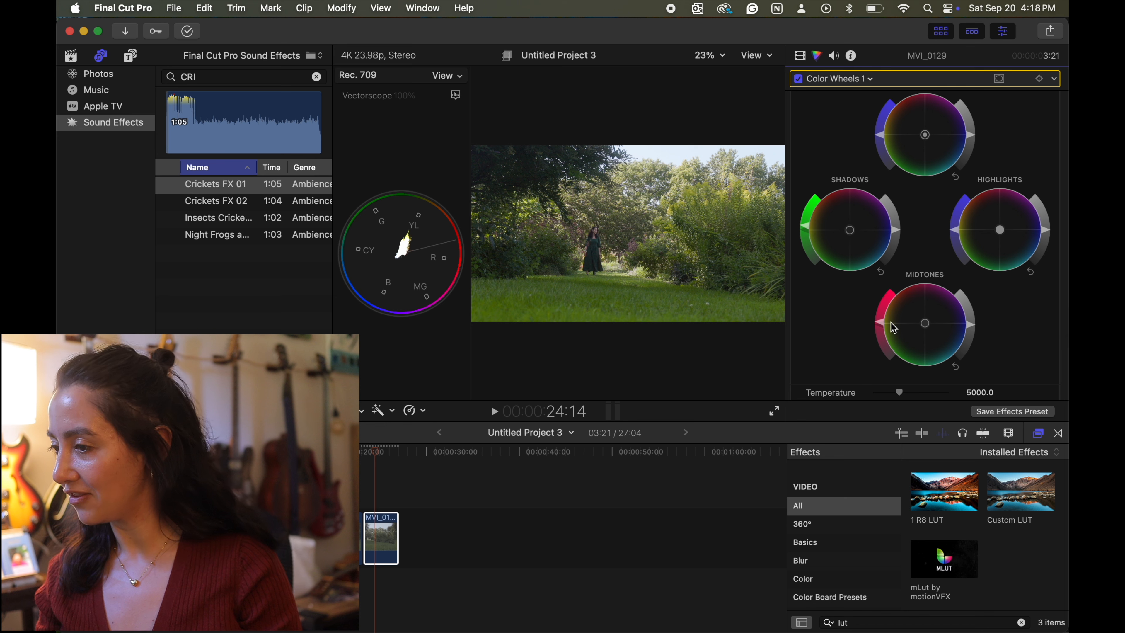
pyautogui.scroll(-2, 906, 322)
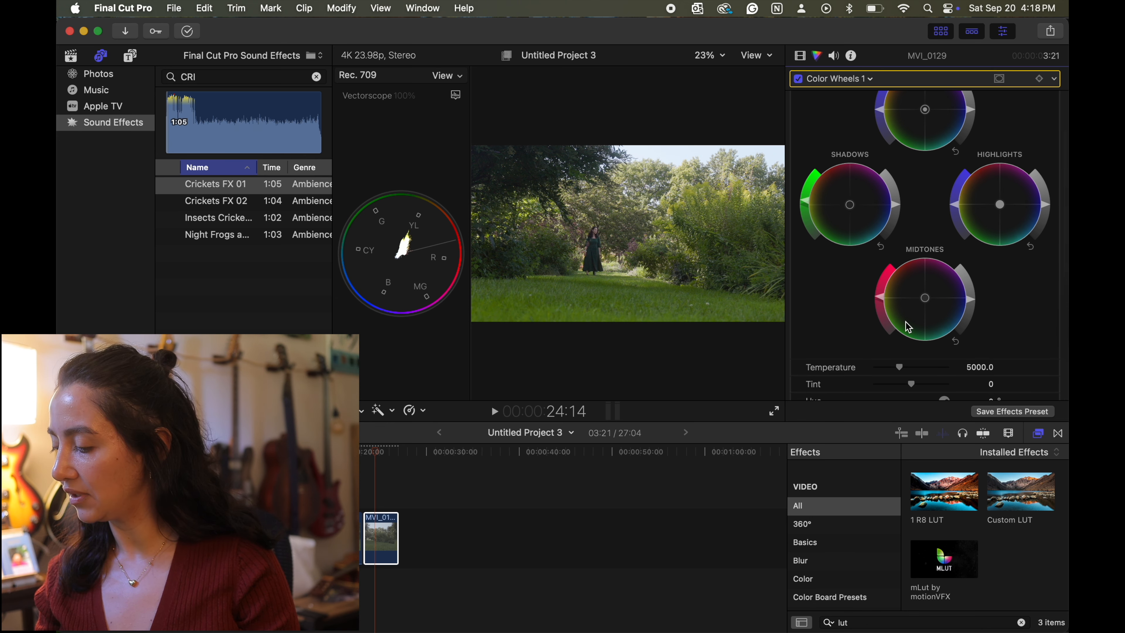
# - Search the effects for "deha" and apply Dehancer Pro v7 to the MVI_0129 clip below the Custom LUT
pyautogui.click(803, 58)
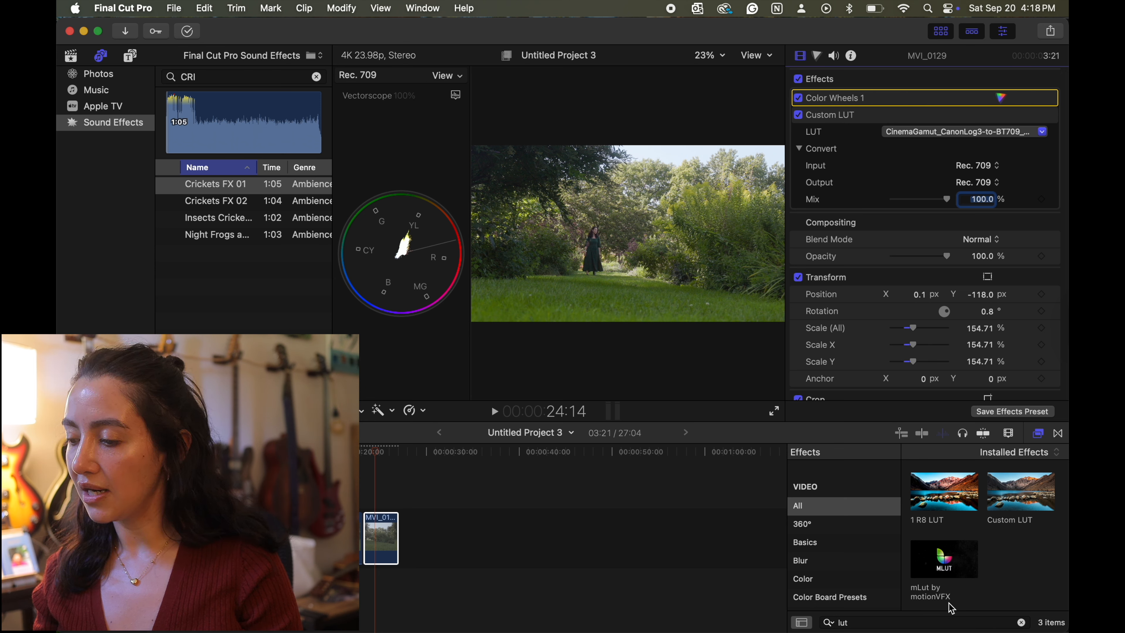
pyautogui.click(866, 624)
pyautogui.moveTo(854, 624); pyautogui.dragTo(831, 624)
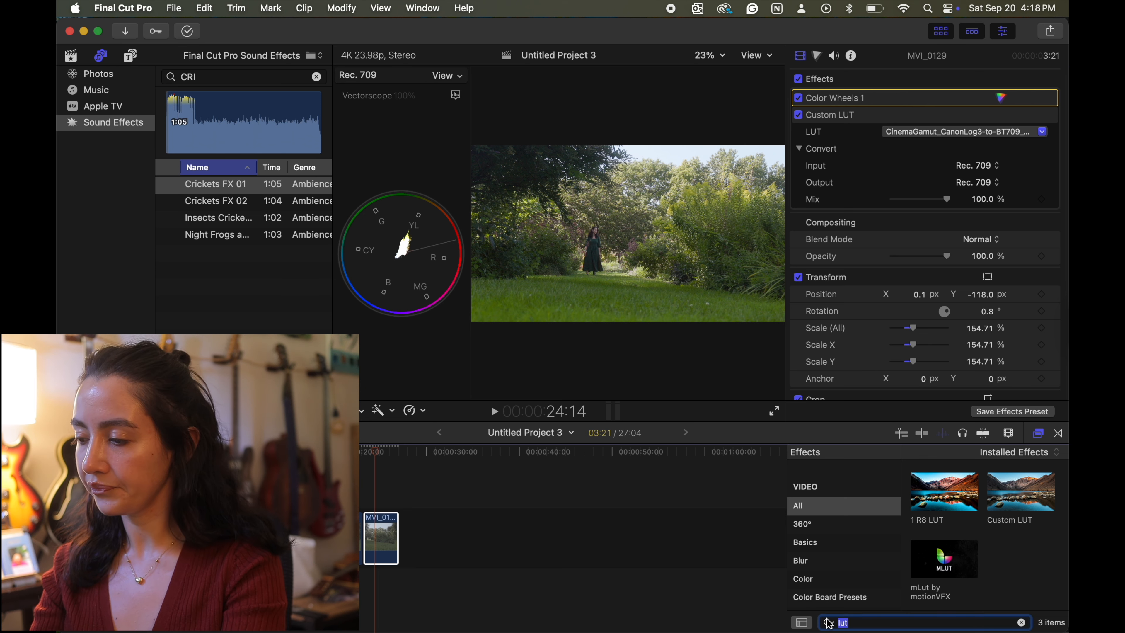
pyautogui.press('BackSpace')
pyautogui.write('deha')
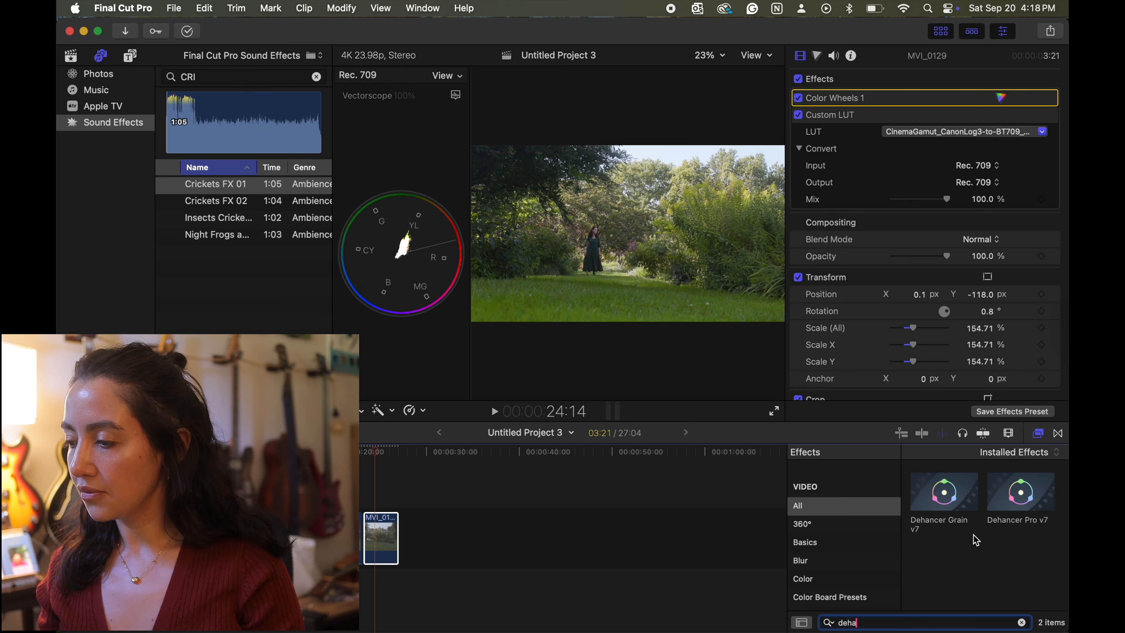
pyautogui.moveTo(1026, 496); pyautogui.dragTo(381, 538)
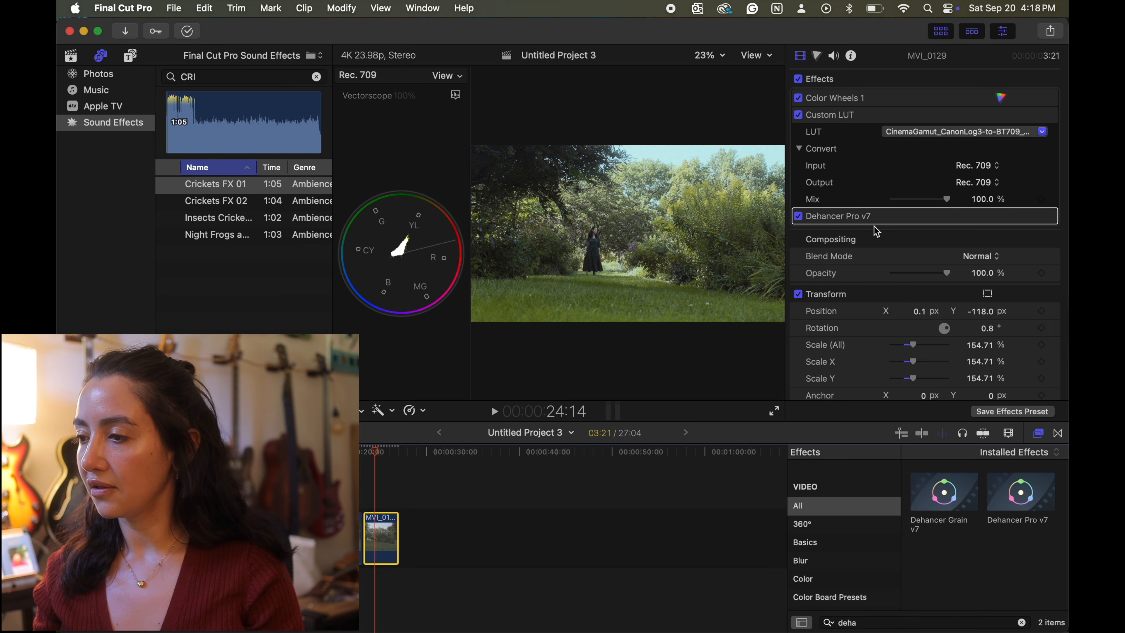
# - Show the Dehancer Pro v7 parameters and enable Defringe in its input settings
pyautogui.moveTo(985, 217)
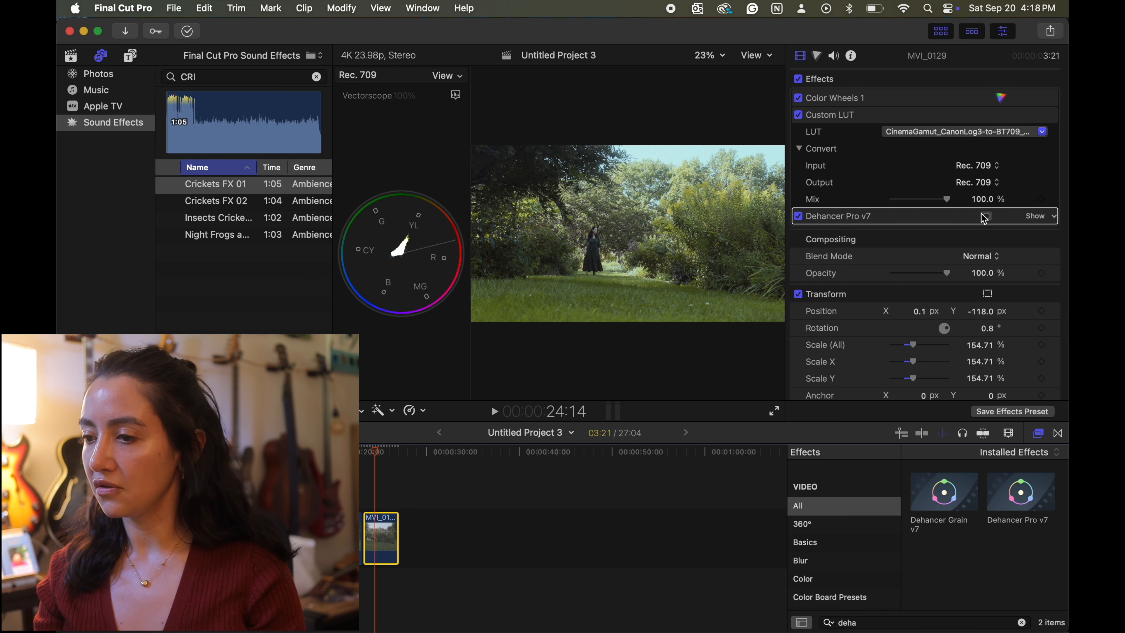
pyautogui.click(1034, 216)
pyautogui.scroll(-1, 920, 235)
pyautogui.scroll(-1, 920, 235)
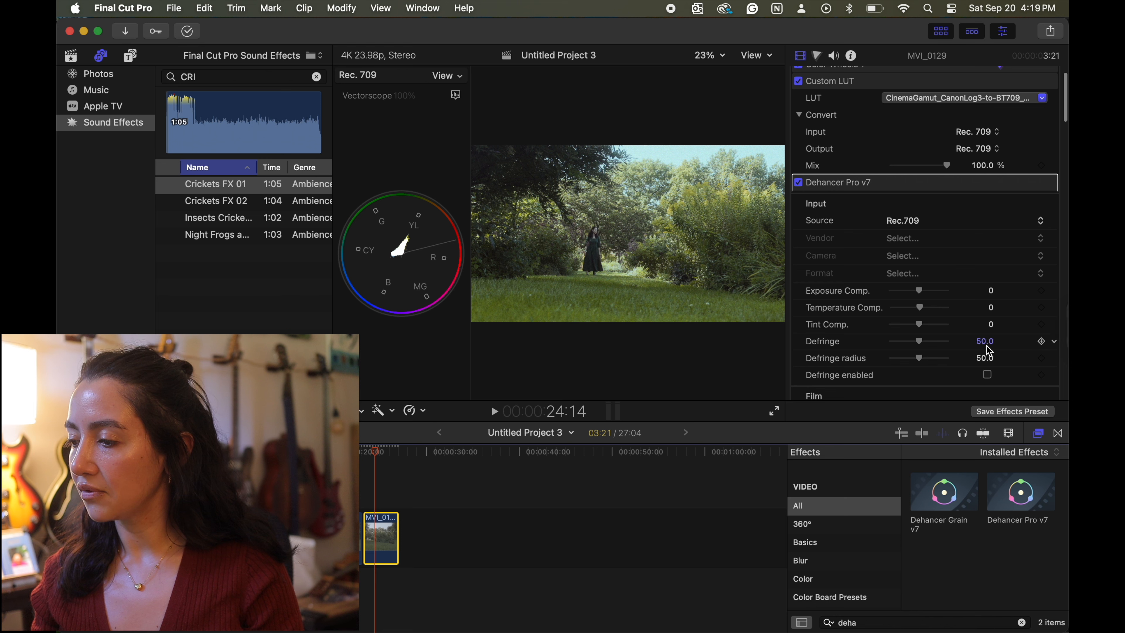
pyautogui.click(988, 375)
# - Set the Dehancer film profile to Kodak Vision3 500T and its Push/Pull (Ev) to 0.49
pyautogui.scroll(-5, 960, 338)
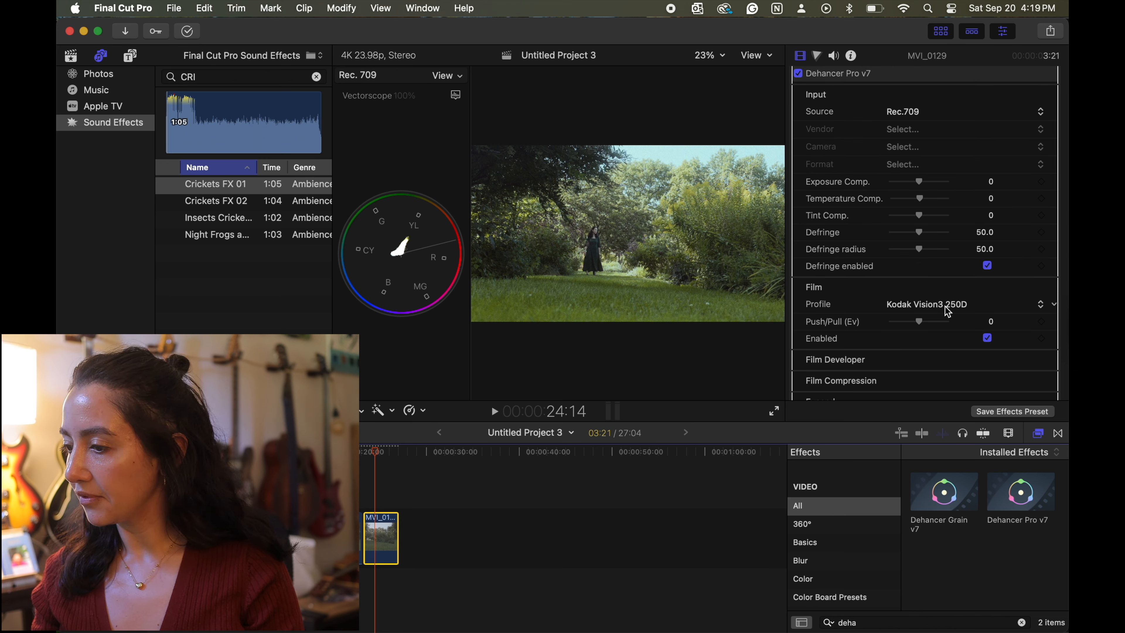
pyautogui.click(948, 312)
pyautogui.click(948, 320)
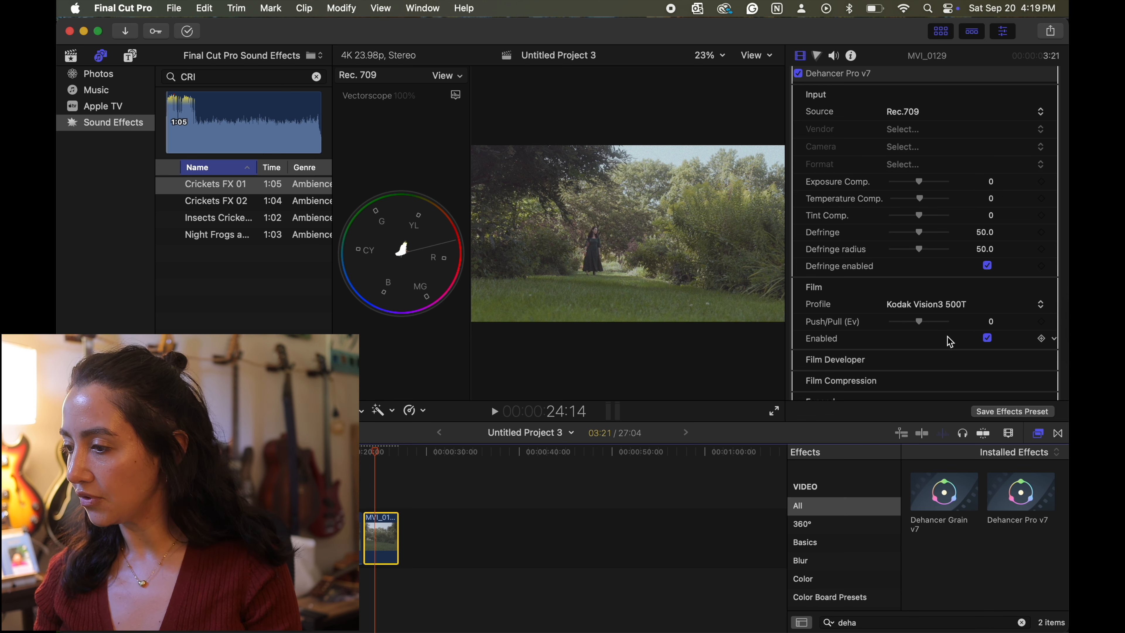
pyautogui.click(991, 327)
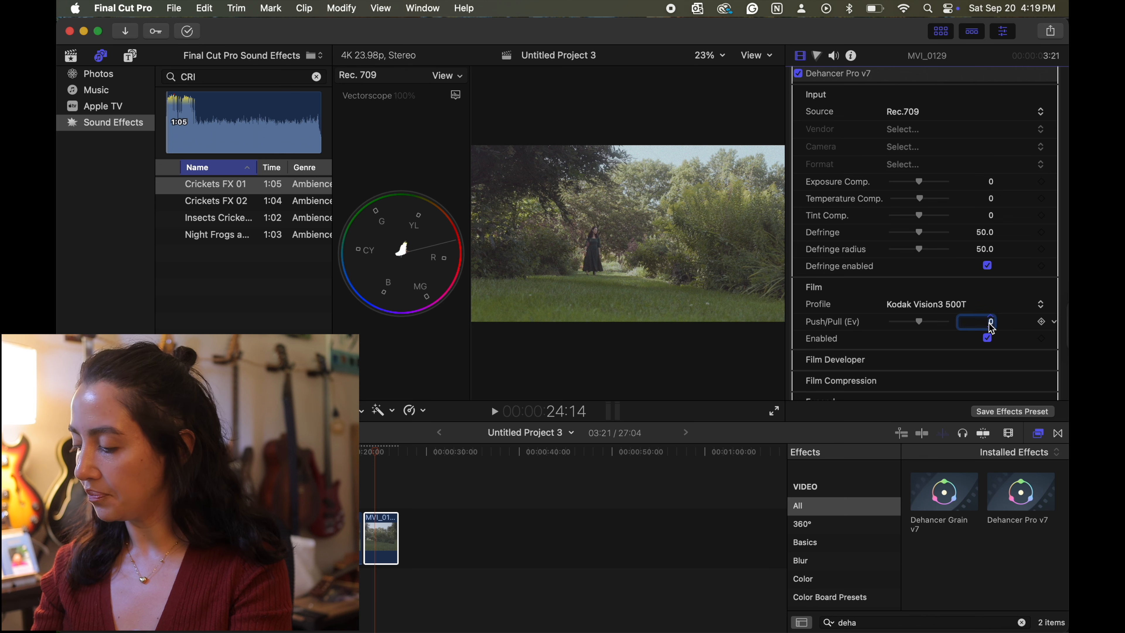
pyautogui.write('0.49')
pyautogui.press('Return')
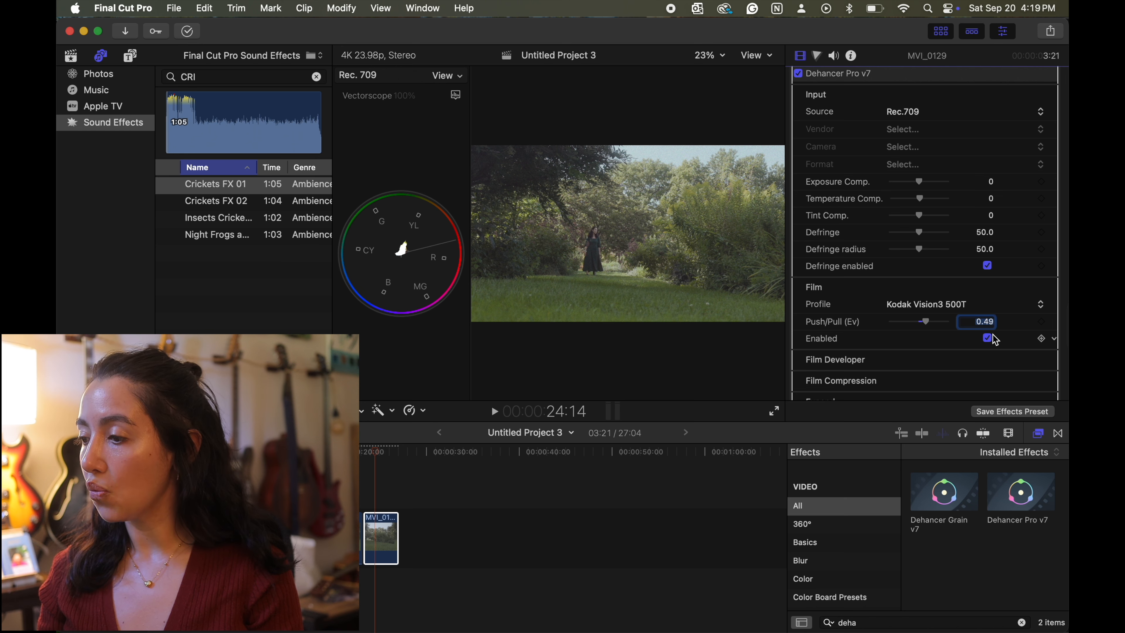
# - Show and enable Dehancer's Film Developer settings and set Contrast Boost to 33
pyautogui.scroll(-2, 984, 357)
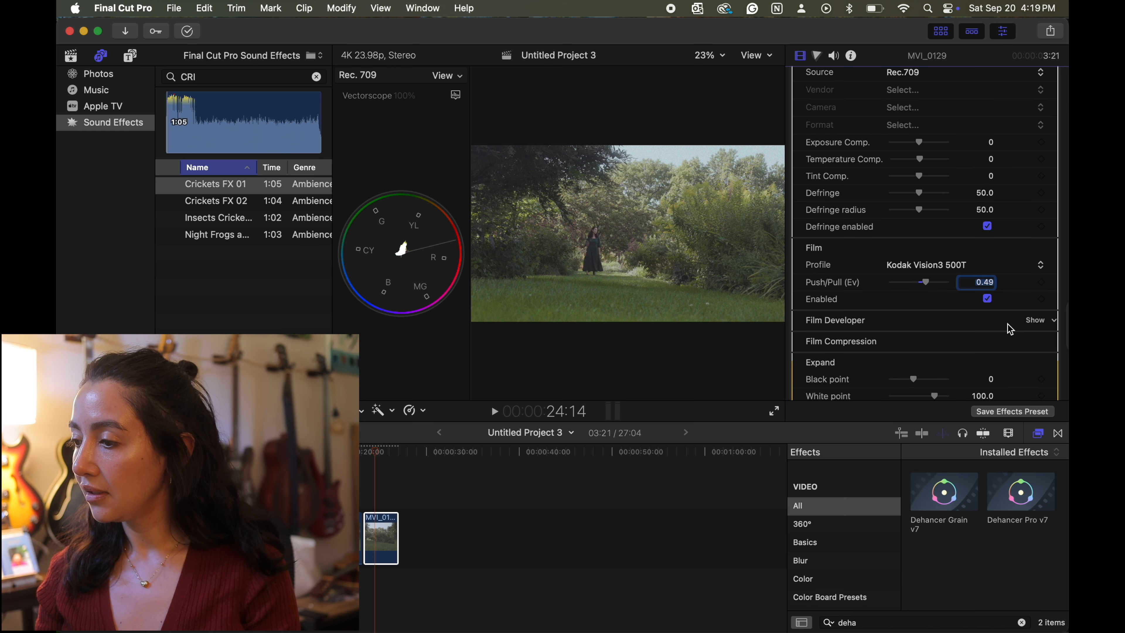
pyautogui.scroll(-1, 1010, 329)
pyautogui.click(1038, 301)
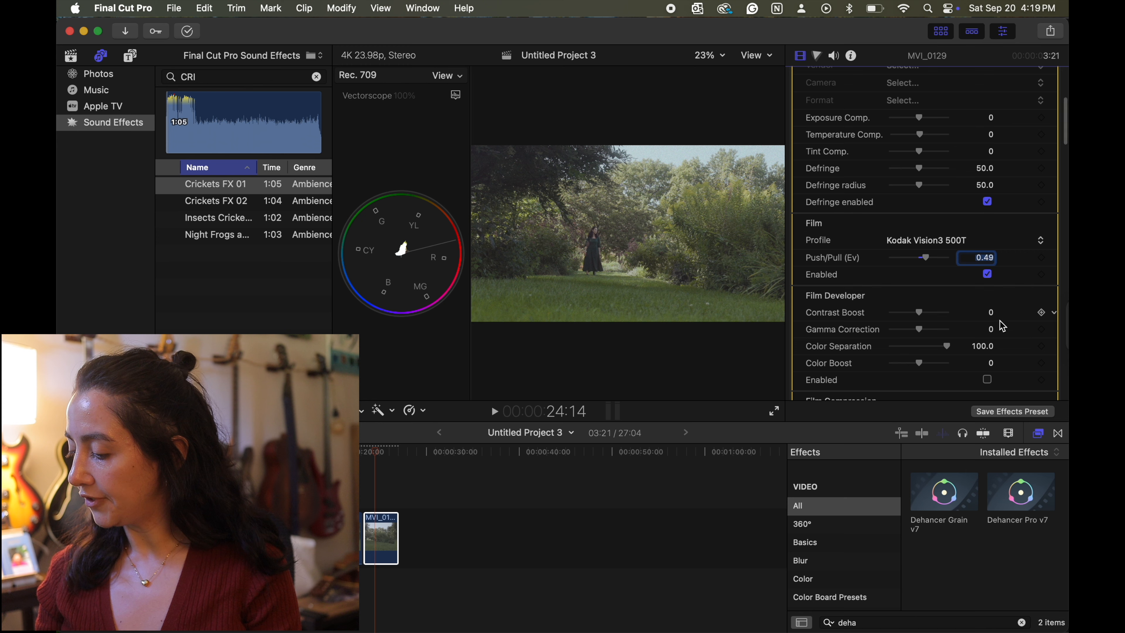
pyautogui.scroll(-1, 1002, 327)
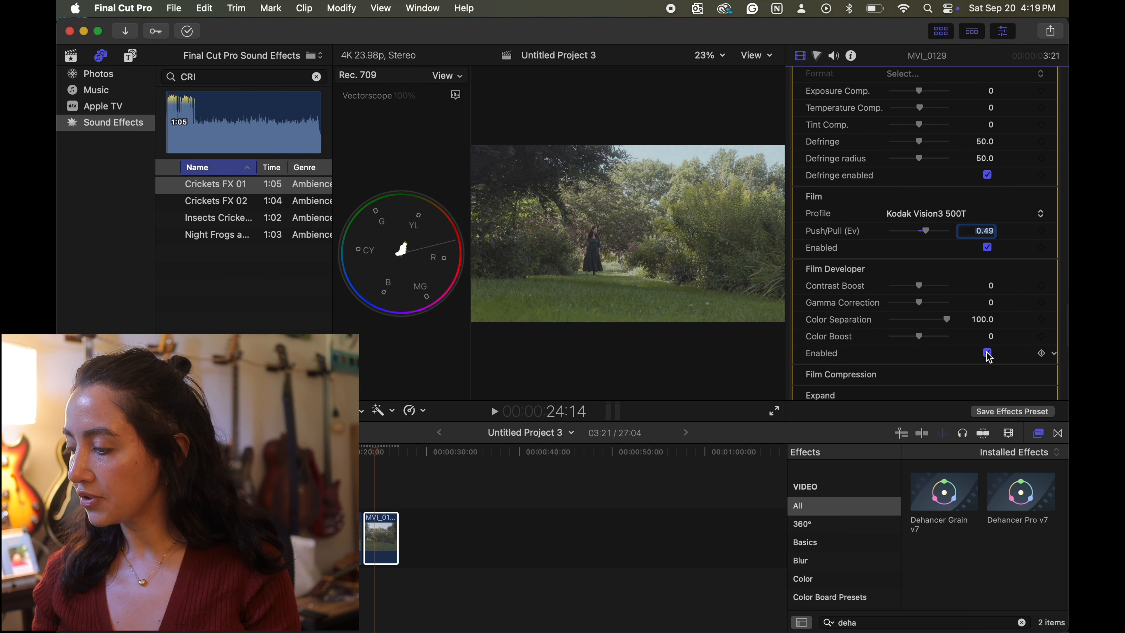
pyautogui.click(992, 286)
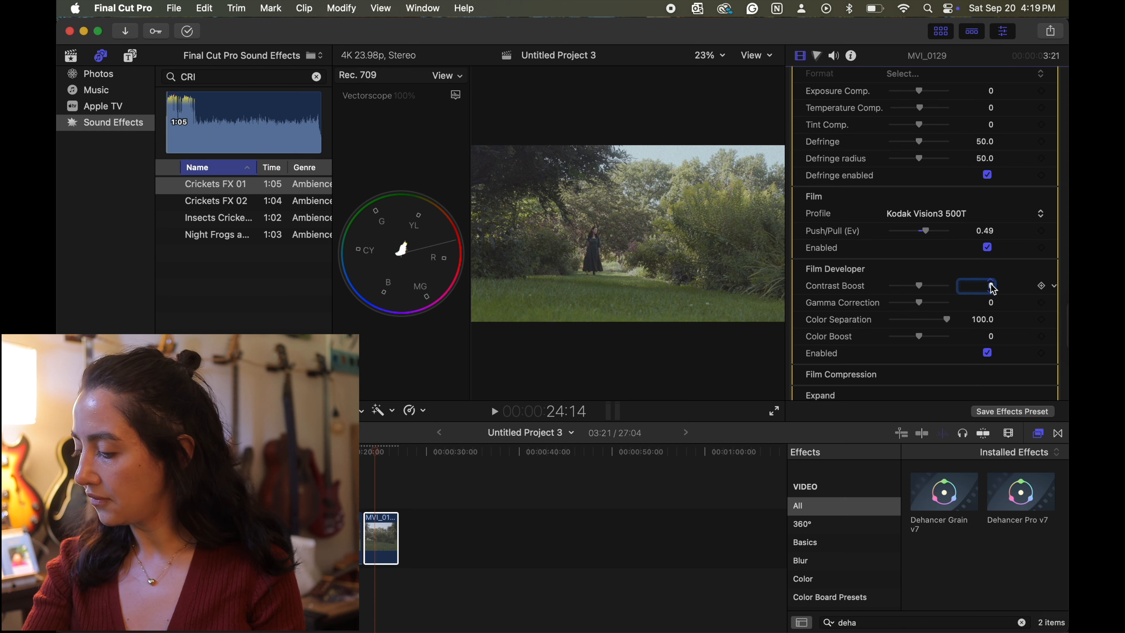
pyautogui.write('33')
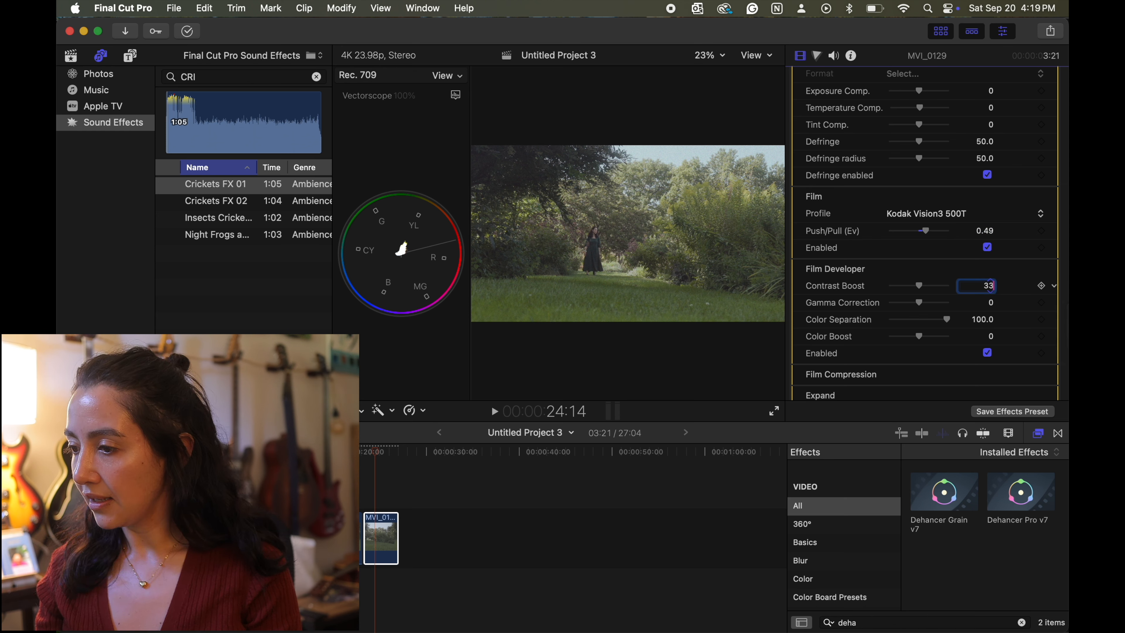
# - Set the Film Developer's Gamma Correction to -34 and Color Boost to 28
pyautogui.click(991, 303)
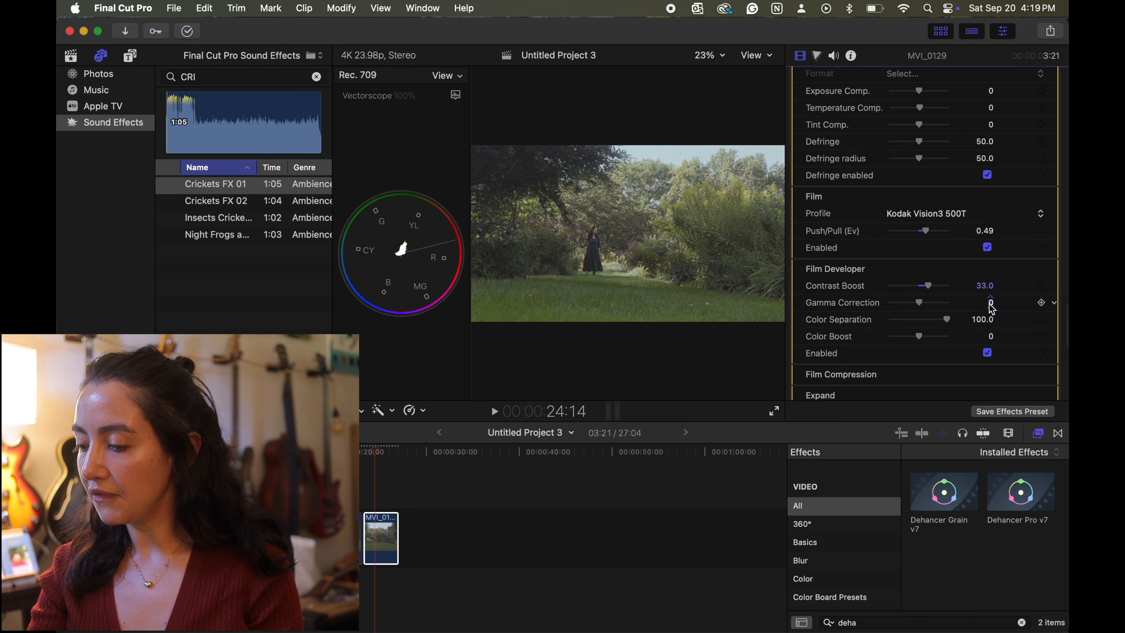
pyautogui.press('BackSpace')
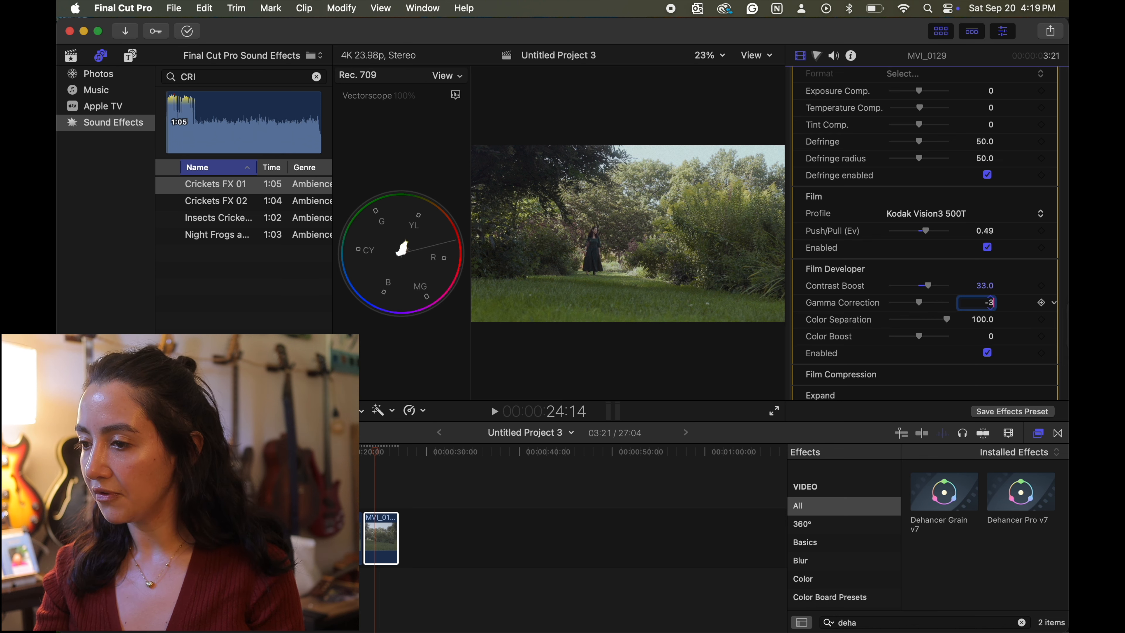
pyautogui.press('Return')
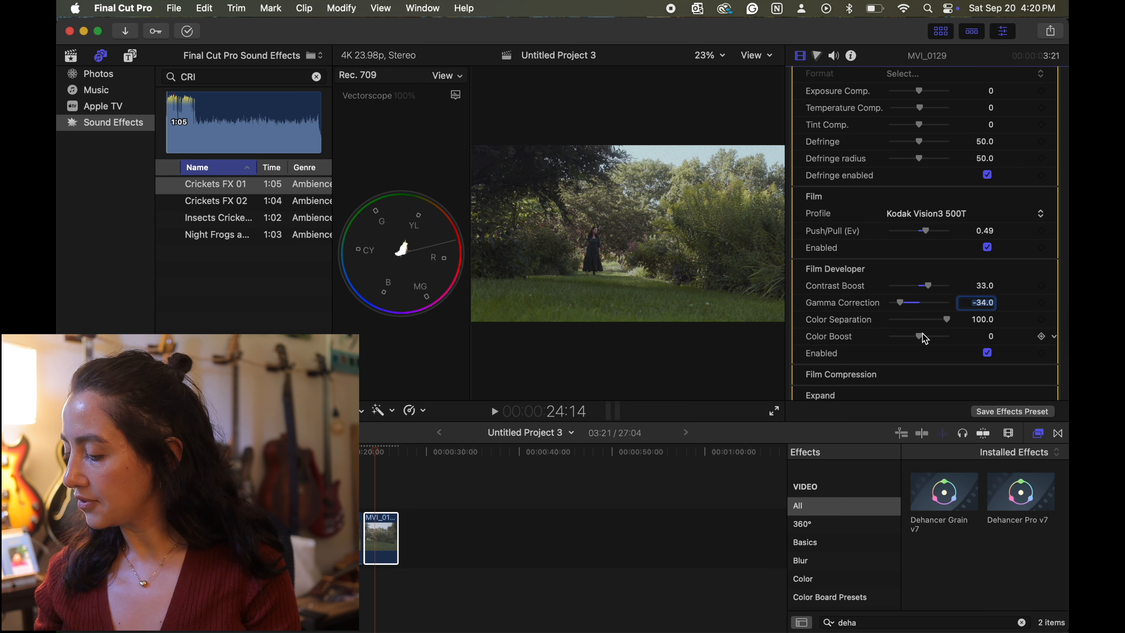
pyautogui.click(993, 339)
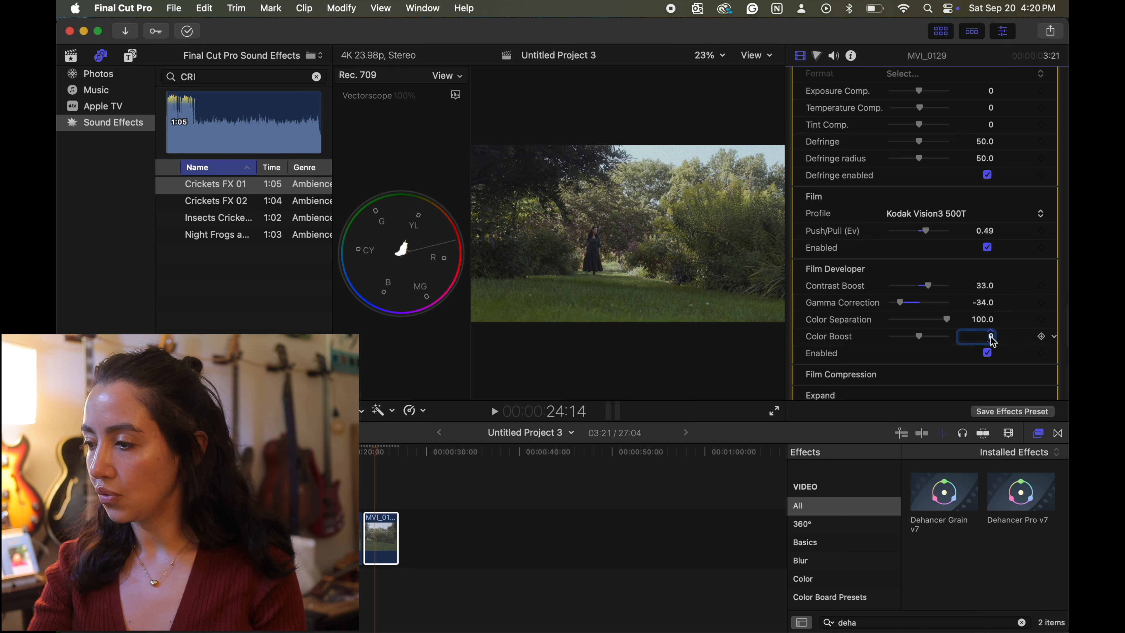
pyautogui.press('Return')
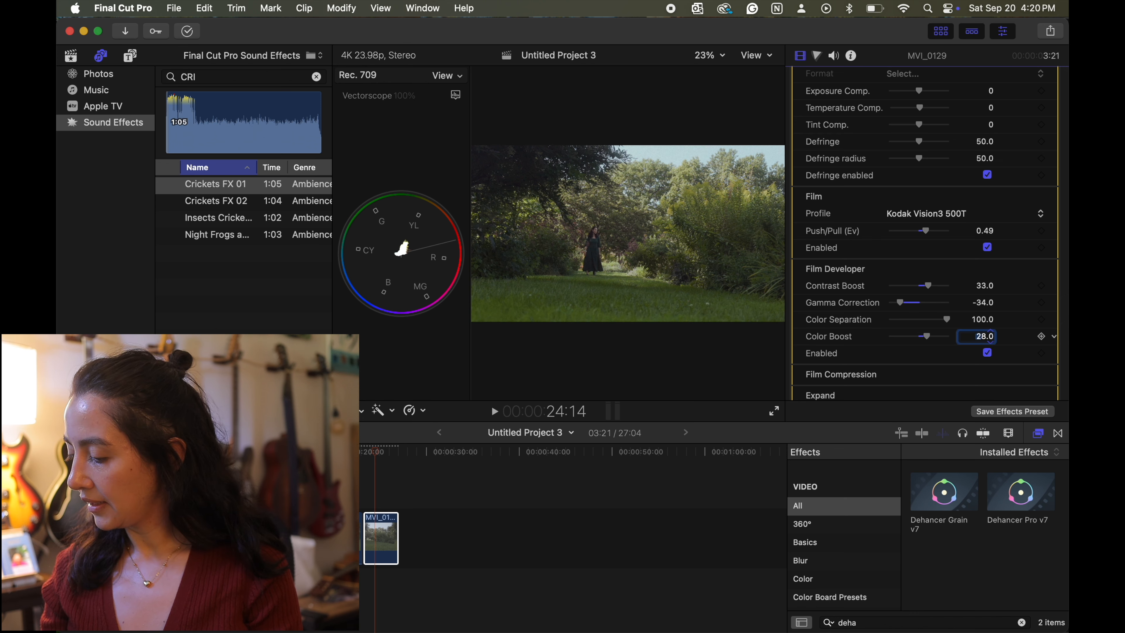
# - Show Dehancer's Film Compression settings and enable them
pyautogui.scroll(-2, 997, 344)
pyautogui.click(1039, 345)
pyautogui.scroll(-3, 1019, 354)
pyautogui.click(988, 357)
# - Try the Fujifilm 3513 and Kodak 2383 print film profiles in Dehancer's Print settings
pyautogui.scroll(-2, 988, 359)
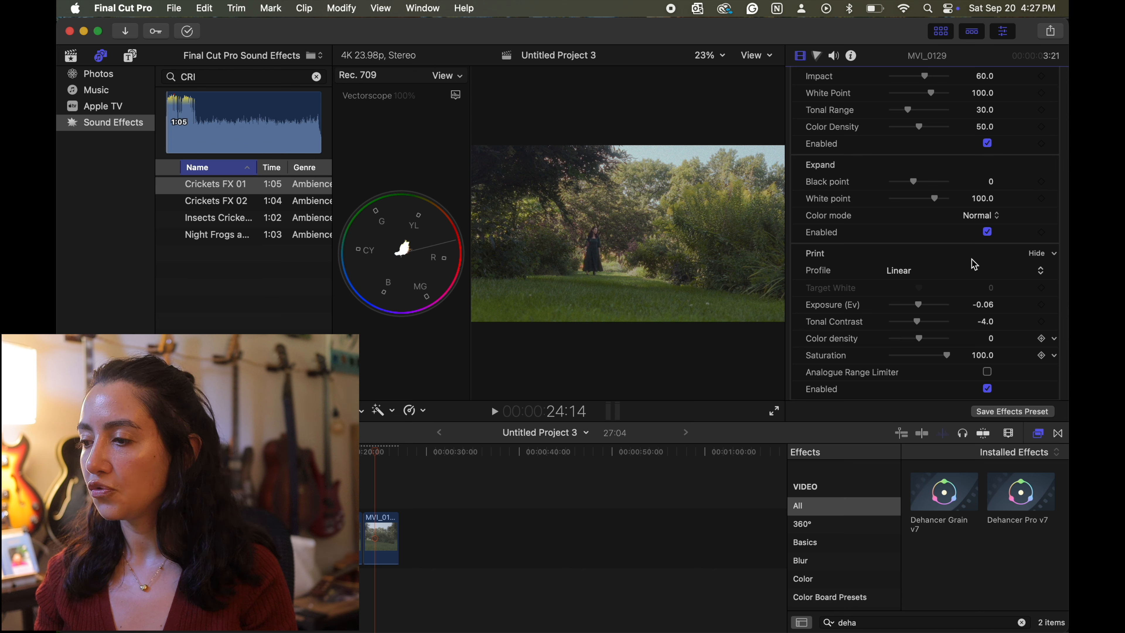
pyautogui.scroll(-3, 975, 266)
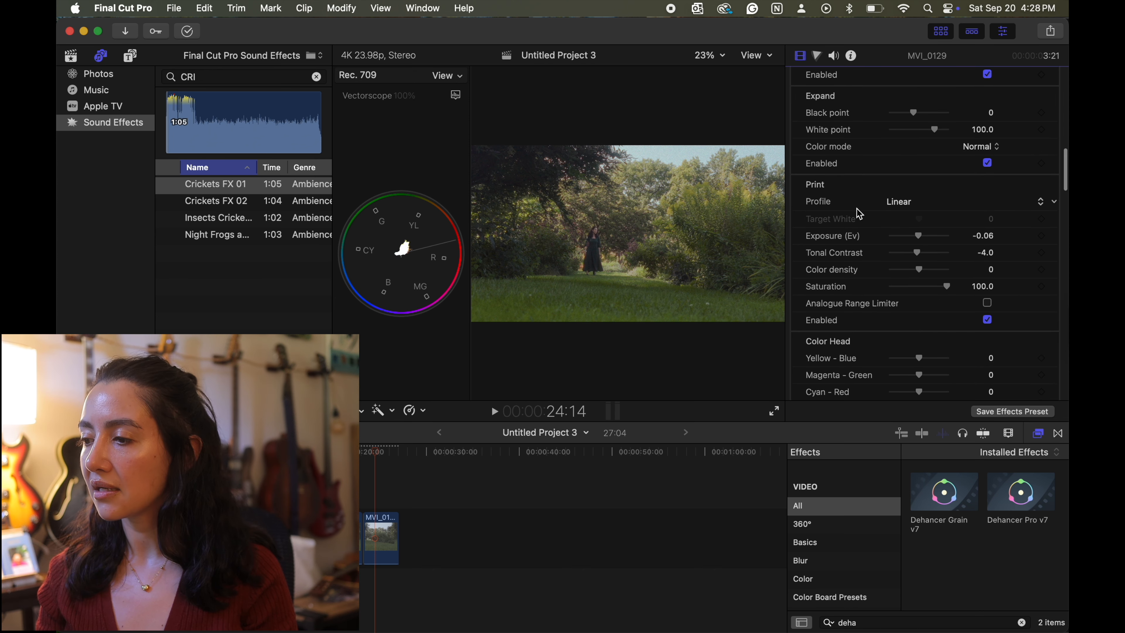
pyautogui.click(908, 203)
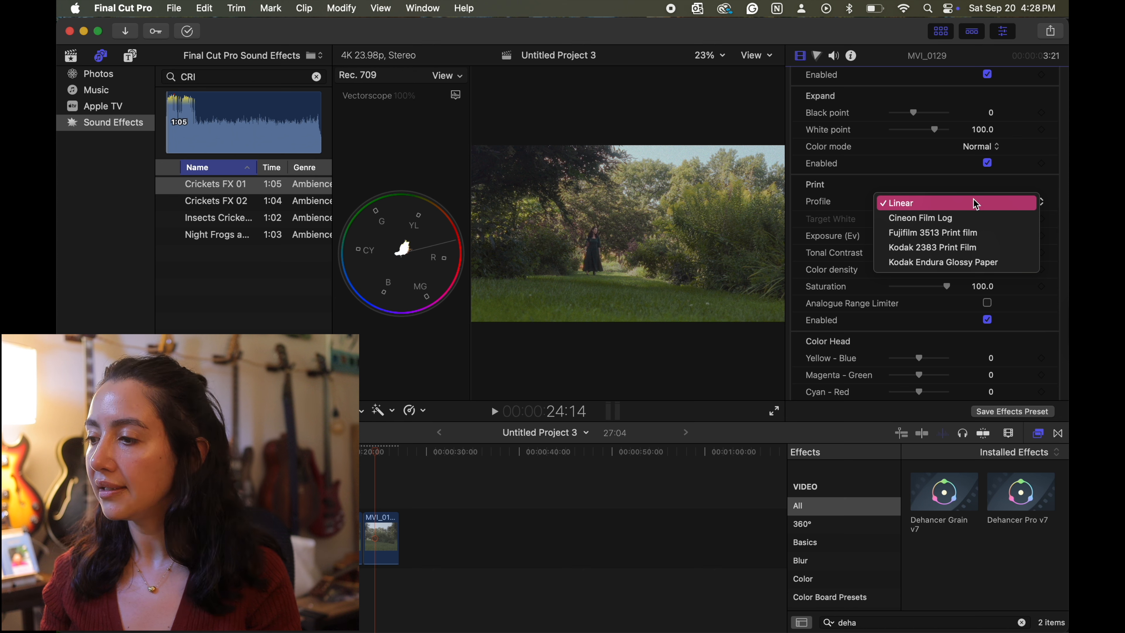
pyautogui.click(991, 233)
pyautogui.click(946, 203)
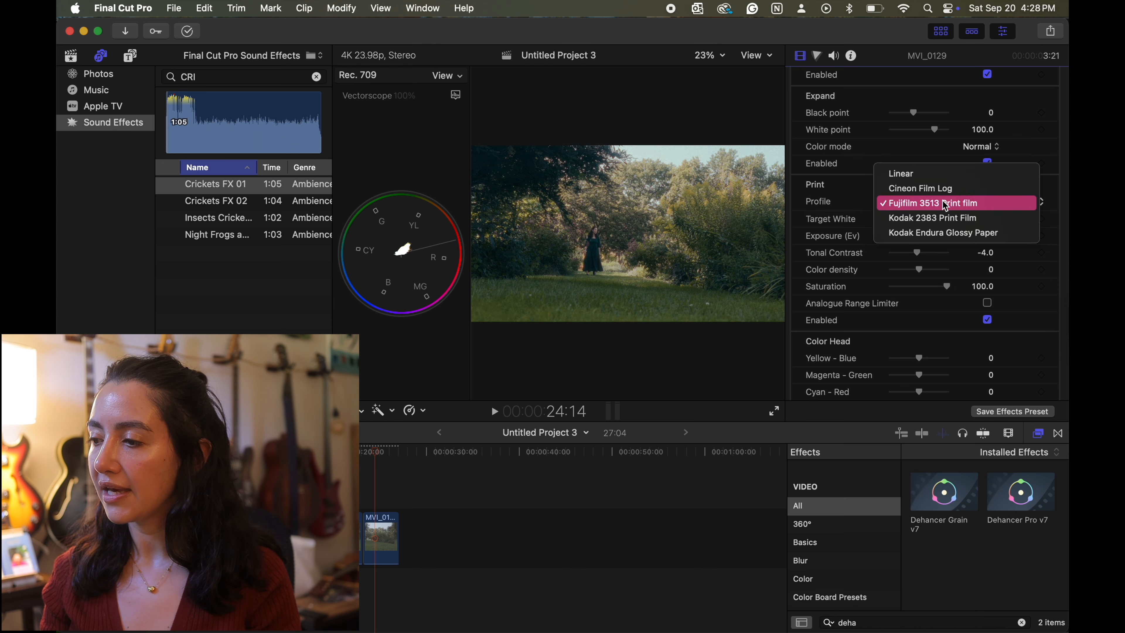
pyautogui.click(979, 218)
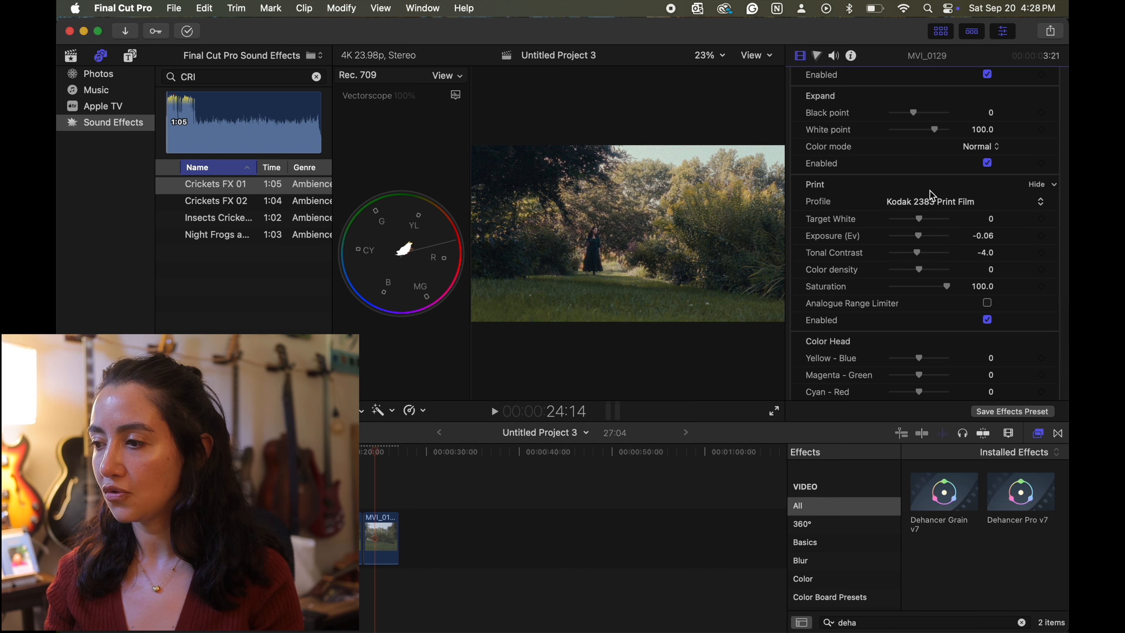
# - Set the Print profile to Kodak Endura Glossy Paper with Exposure (Ev) 0.47, Tonal Contrast 4 and Color density 30
pyautogui.click(930, 202)
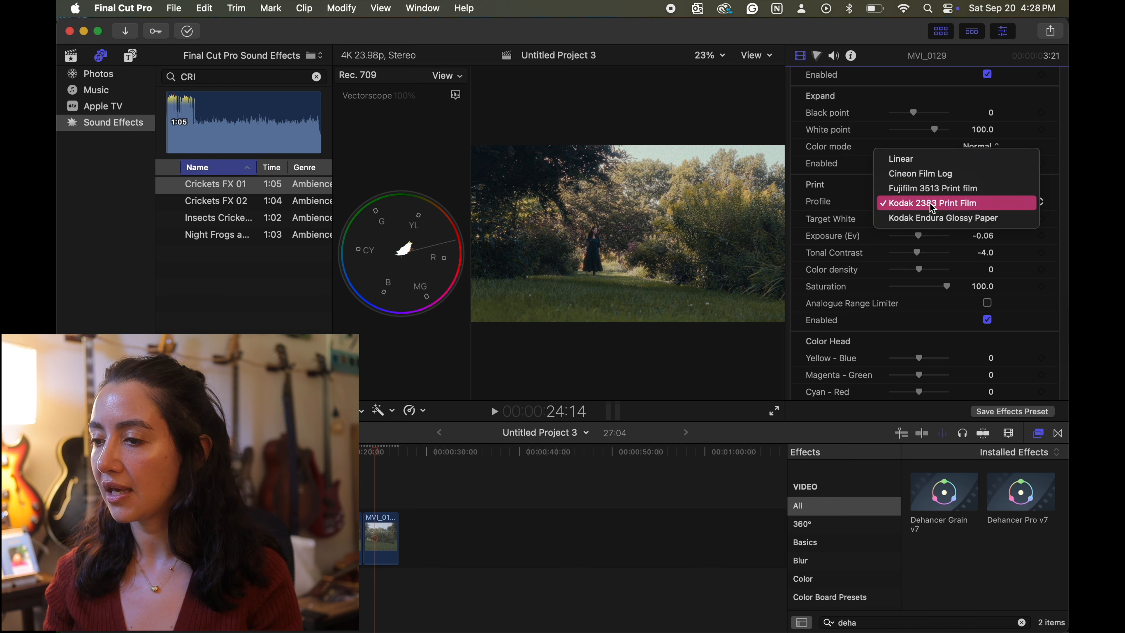
pyautogui.click(958, 220)
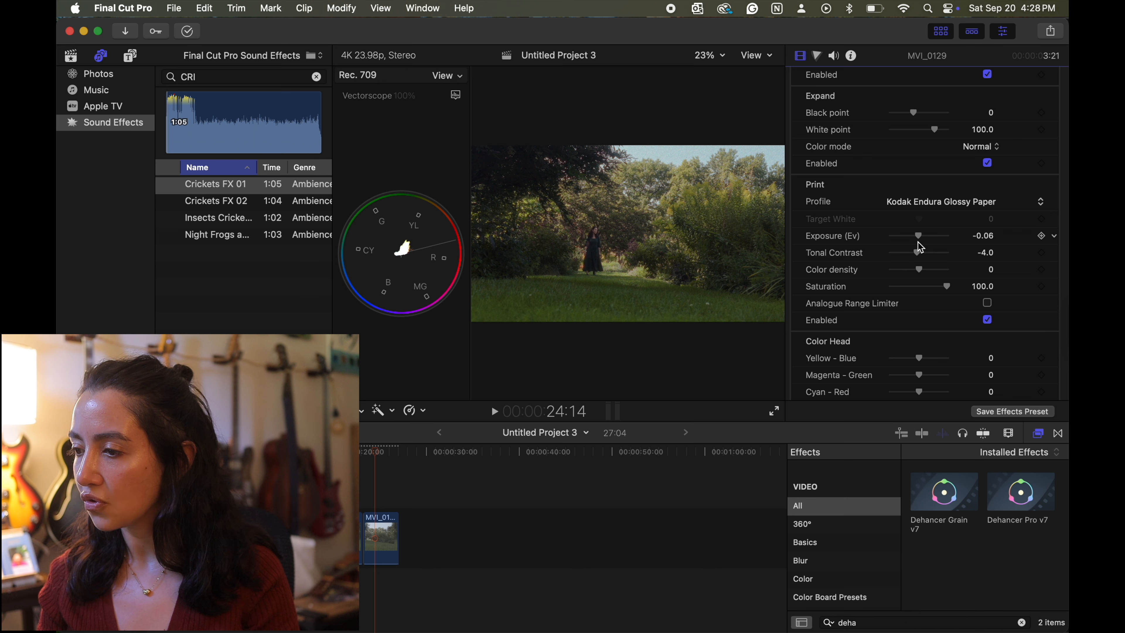
pyautogui.moveTo(920, 240)
pyautogui.mouseDown()
pyautogui.moveTo(915, 260)
pyautogui.moveTo(924, 257)
pyautogui.mouseUp()
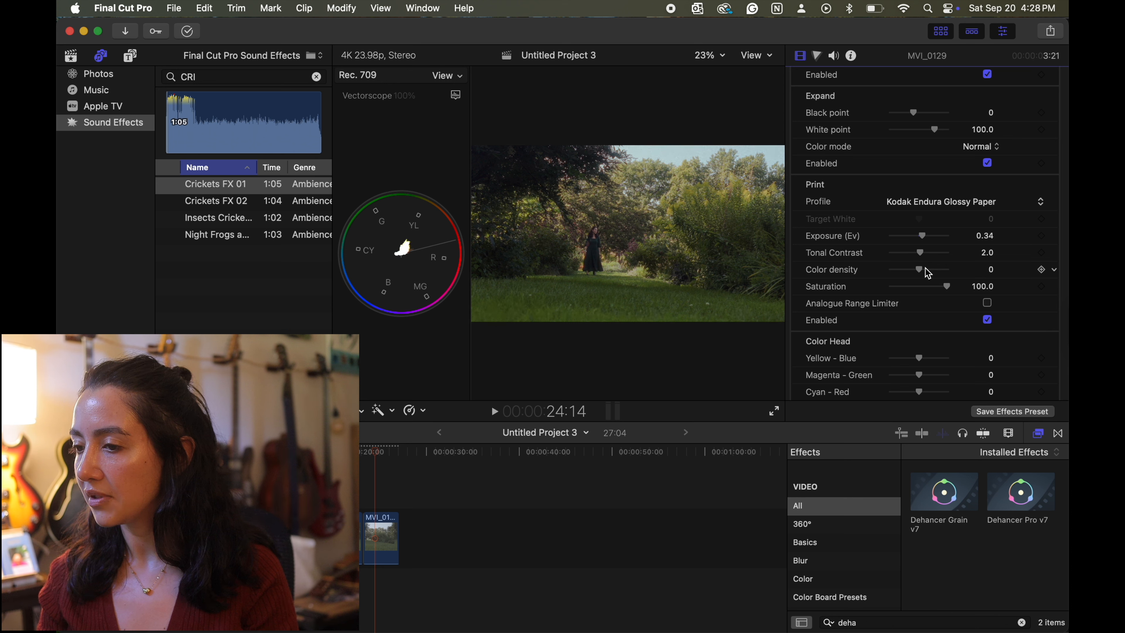
pyautogui.moveTo(925, 274)
pyautogui.mouseDown()
pyautogui.moveTo(946, 273)
pyautogui.moveTo(879, 277)
pyautogui.moveTo(945, 272)
pyautogui.moveTo(929, 277)
pyautogui.mouseUp()
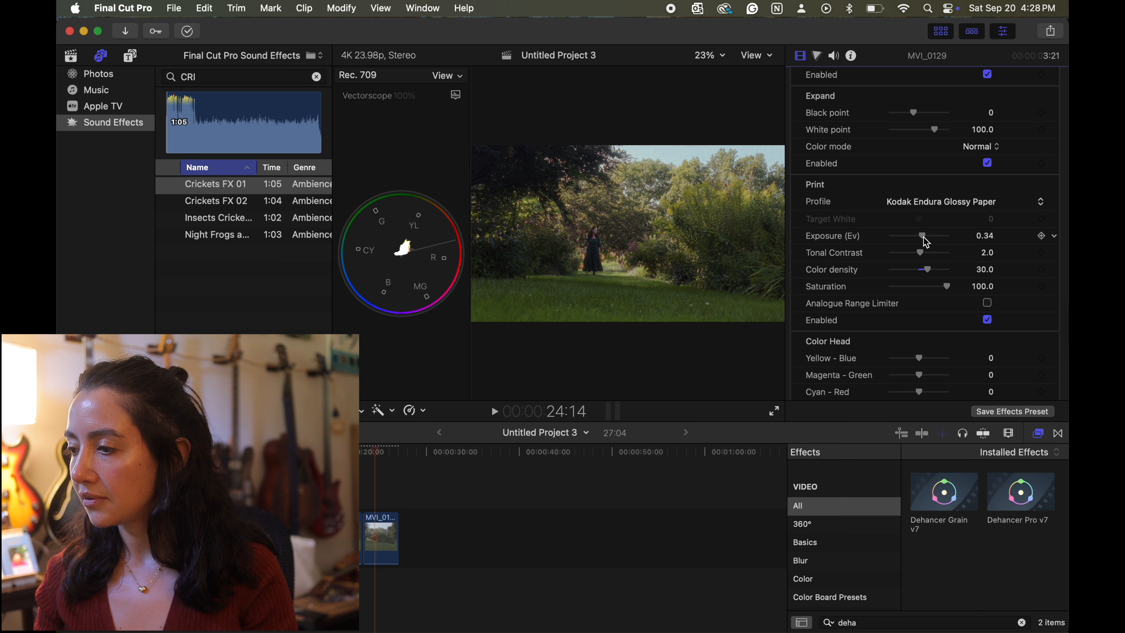
pyautogui.moveTo(925, 238); pyautogui.dragTo(926, 239)
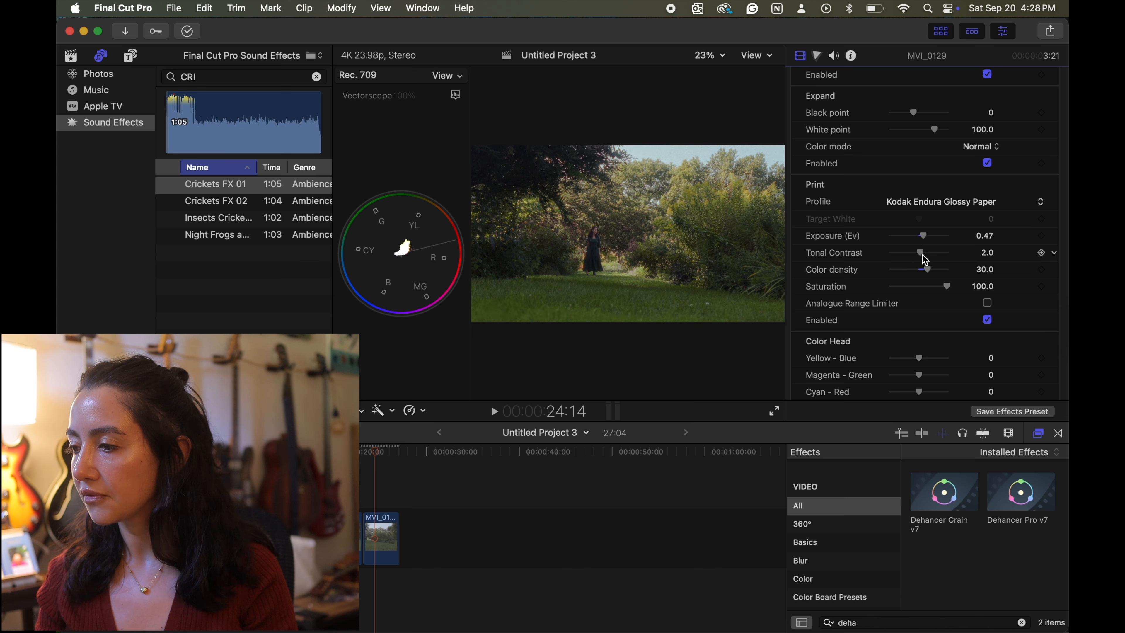
pyautogui.moveTo(926, 259); pyautogui.dragTo(927, 259)
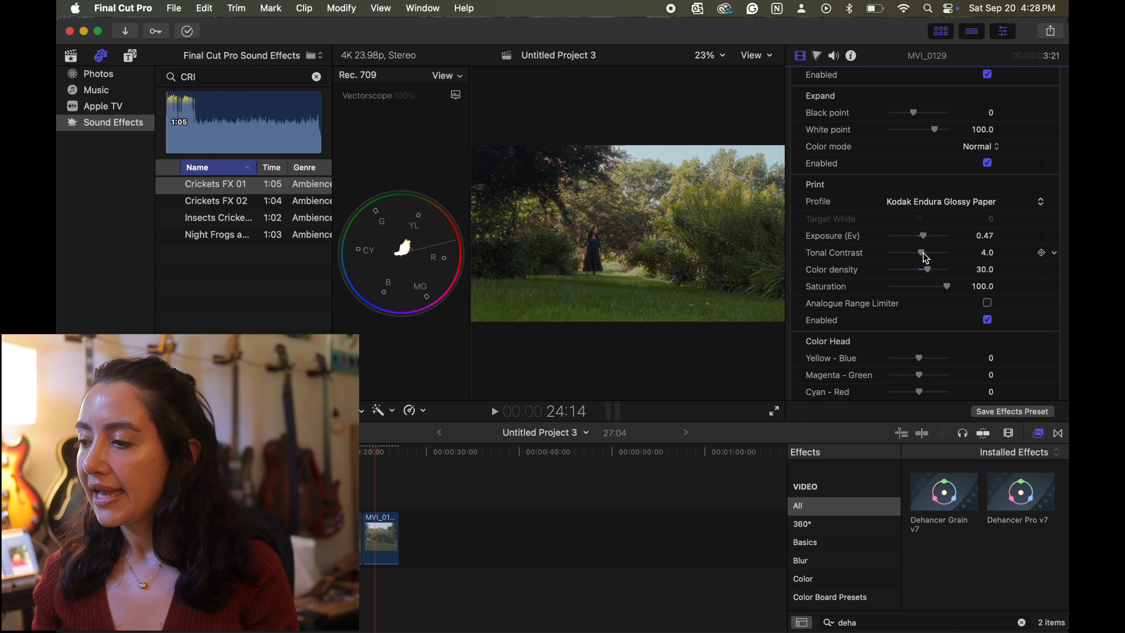
# - Set the Color Head balance to Yellow - Blue -2, Magenta - Green -1 and Cyan - Red 1
pyautogui.scroll(-2, 926, 288)
pyautogui.scroll(-6, 926, 292)
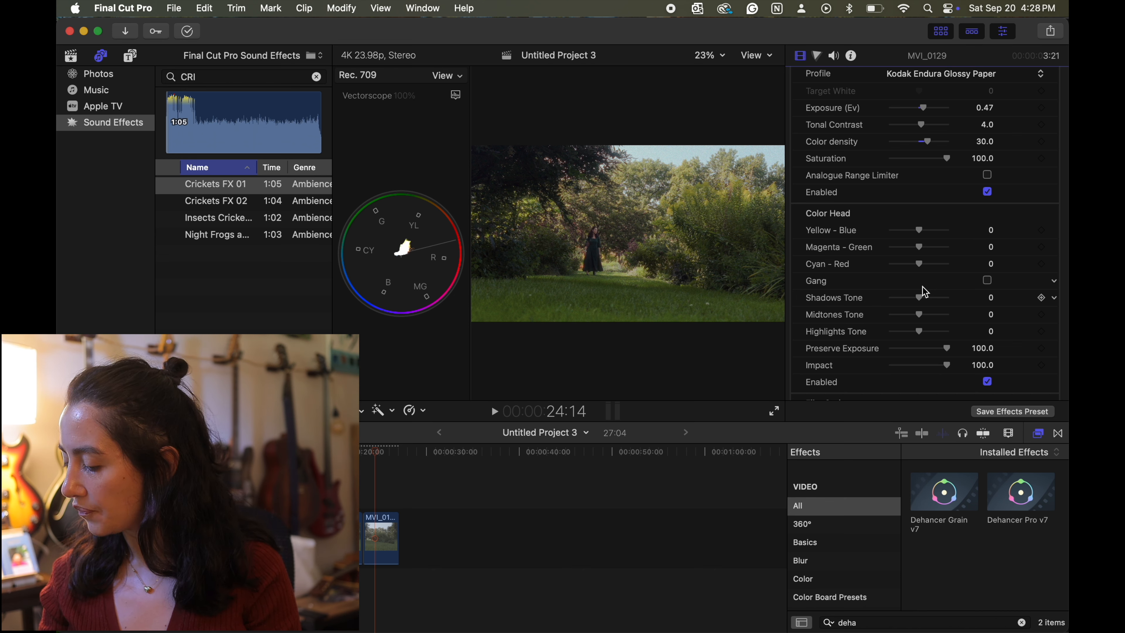
pyautogui.click(991, 230)
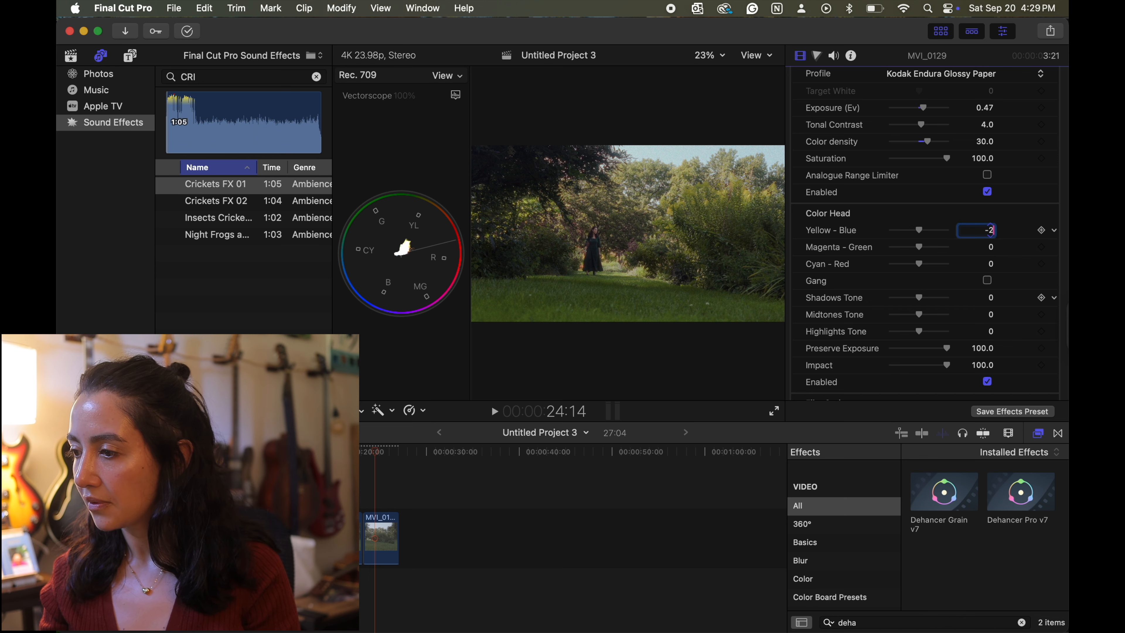
pyautogui.click(991, 248)
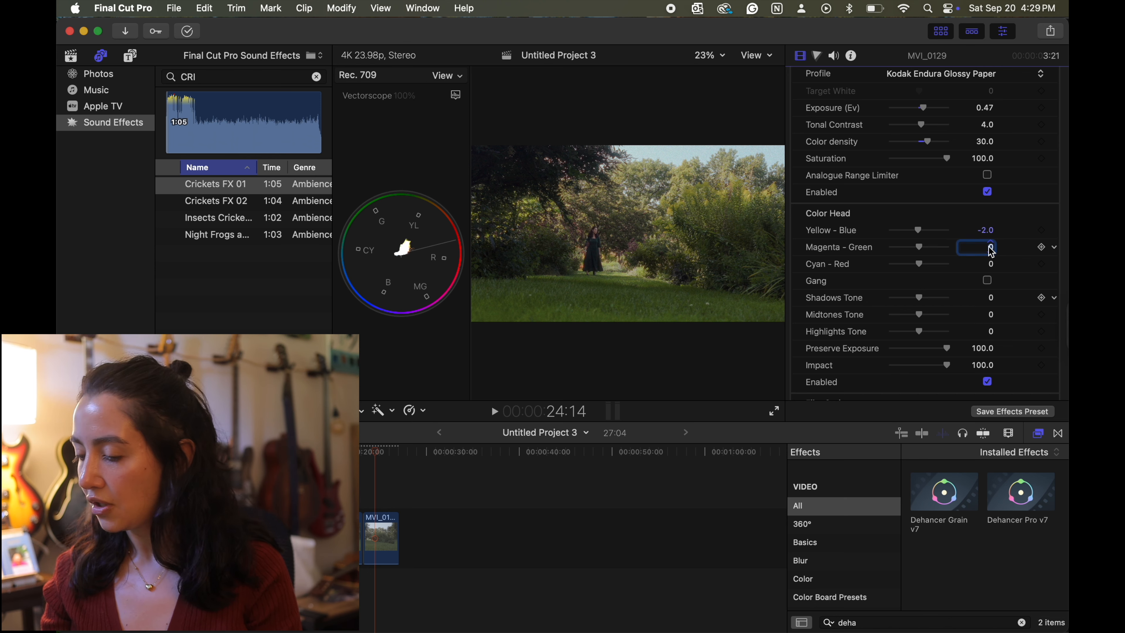
pyautogui.press('BackSpace')
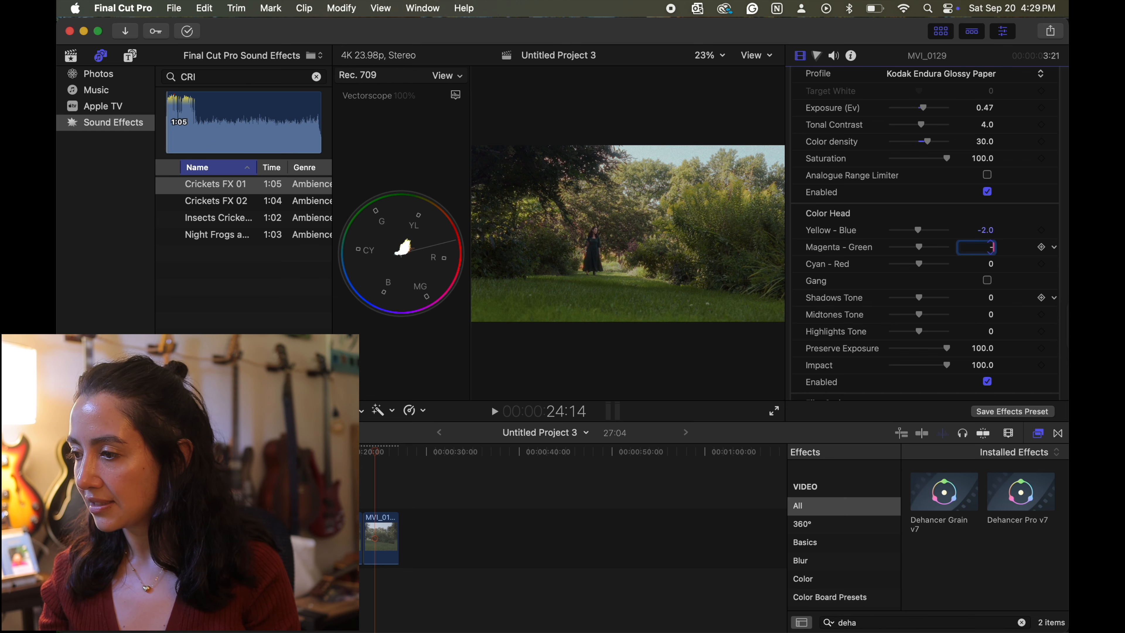
pyautogui.write('-1')
pyautogui.click(993, 264)
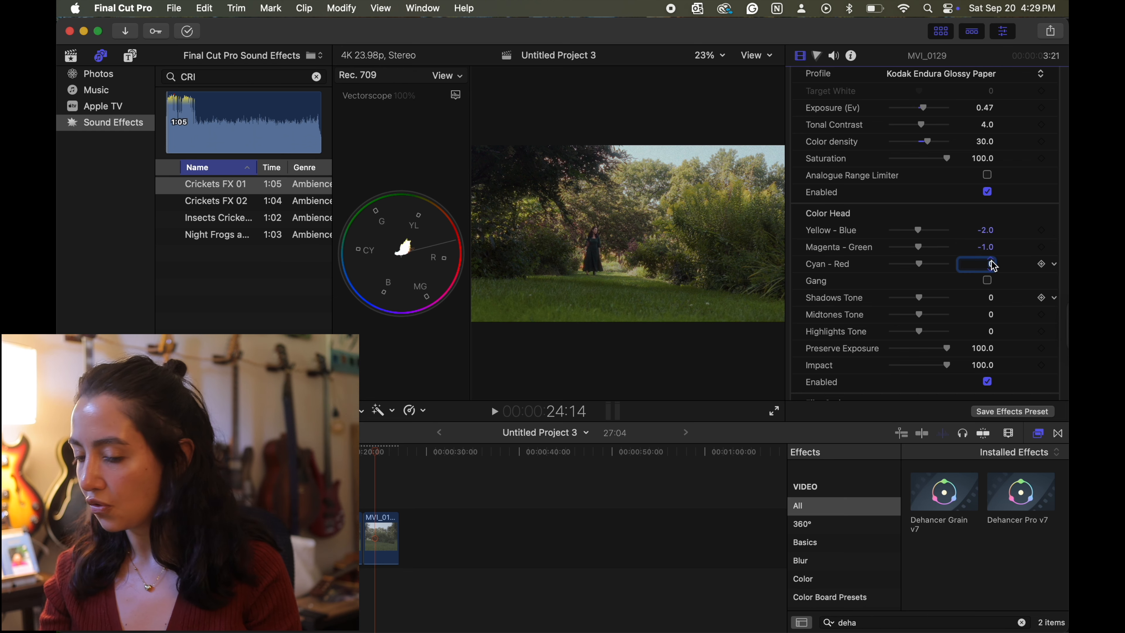
pyautogui.write('1')
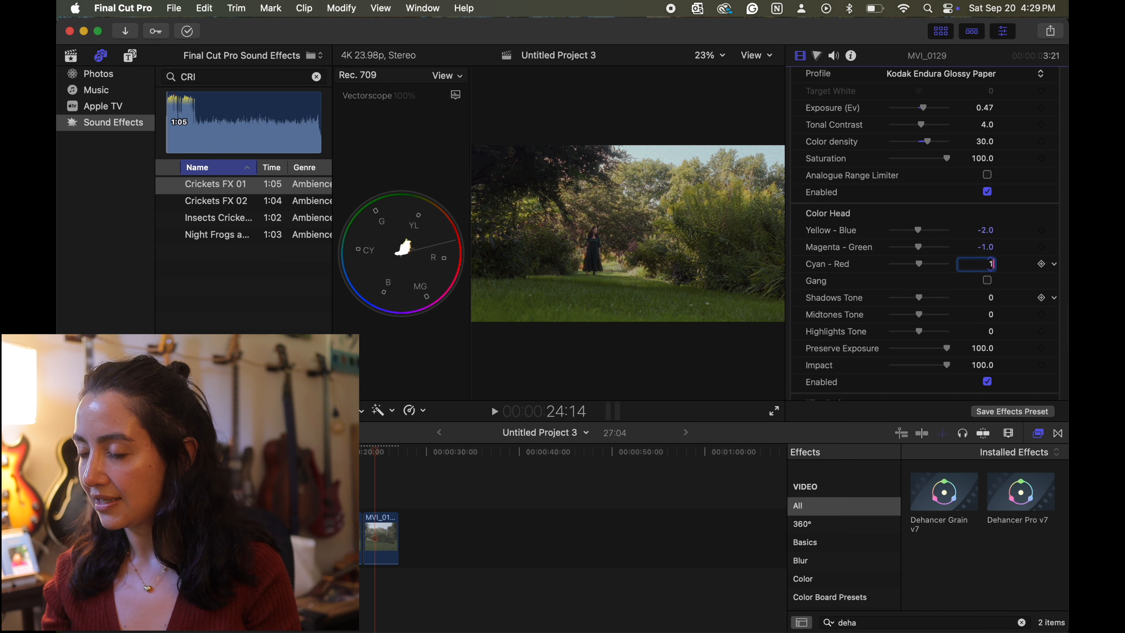
# - Set the Color Head's Shadows Tone to 7 and Highlights Tone to 1
pyautogui.scroll(-2, 985, 314)
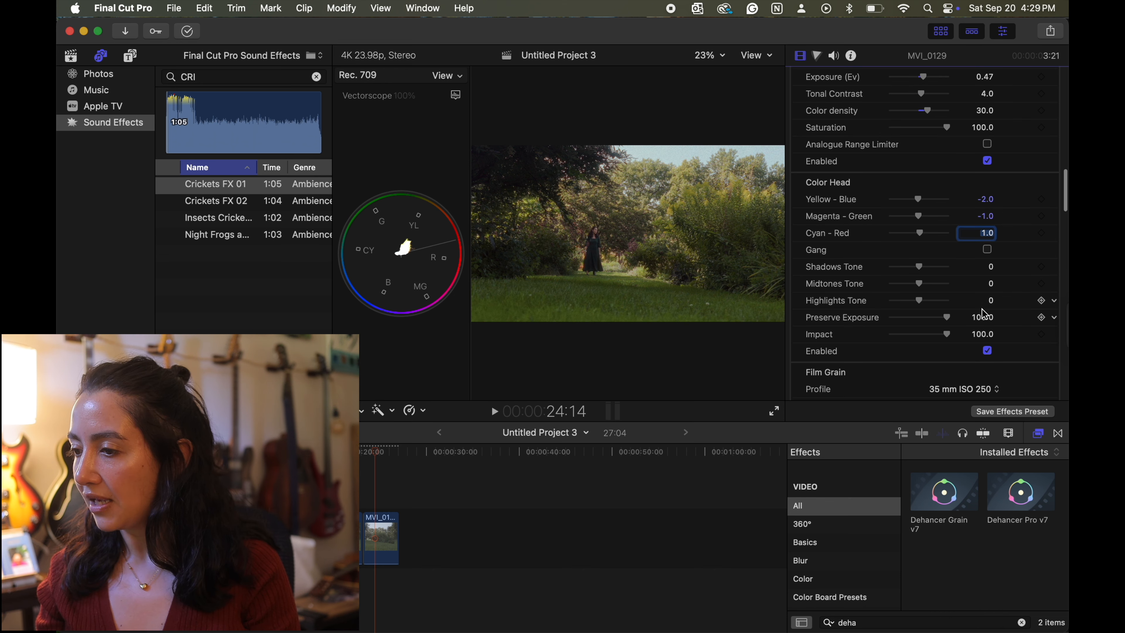
pyautogui.click(991, 268)
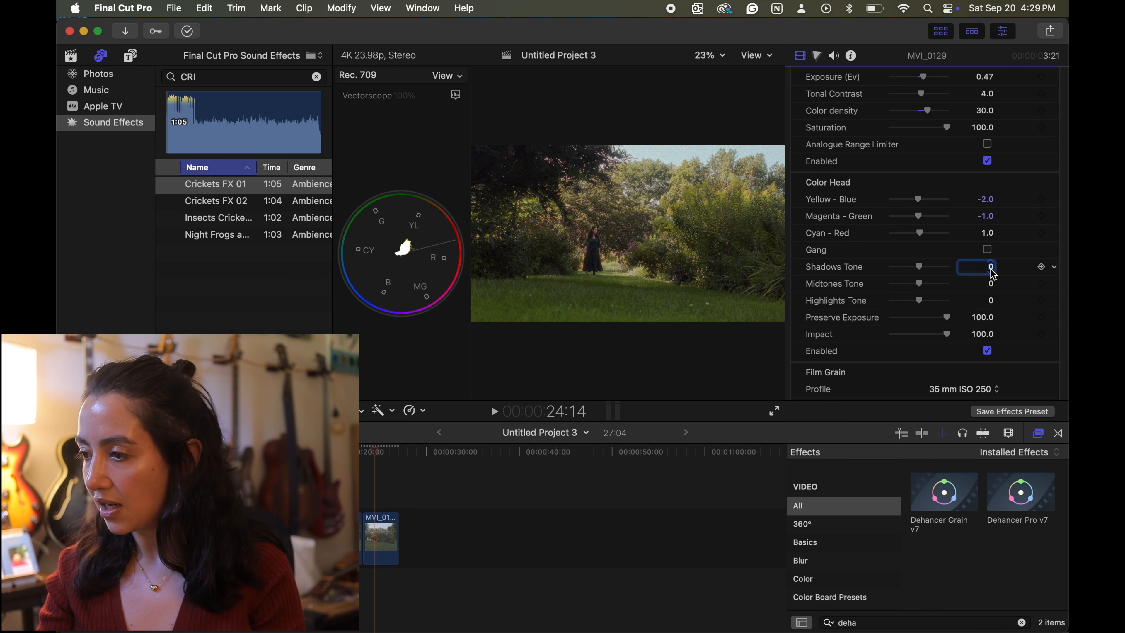
pyautogui.write('7.')
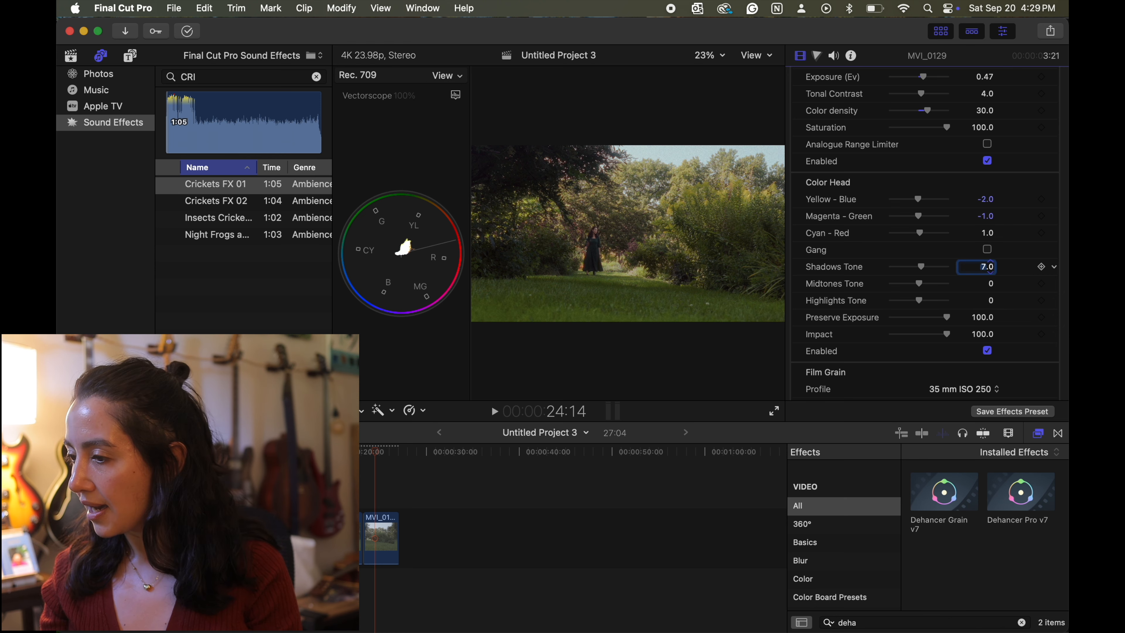
pyautogui.click(991, 303)
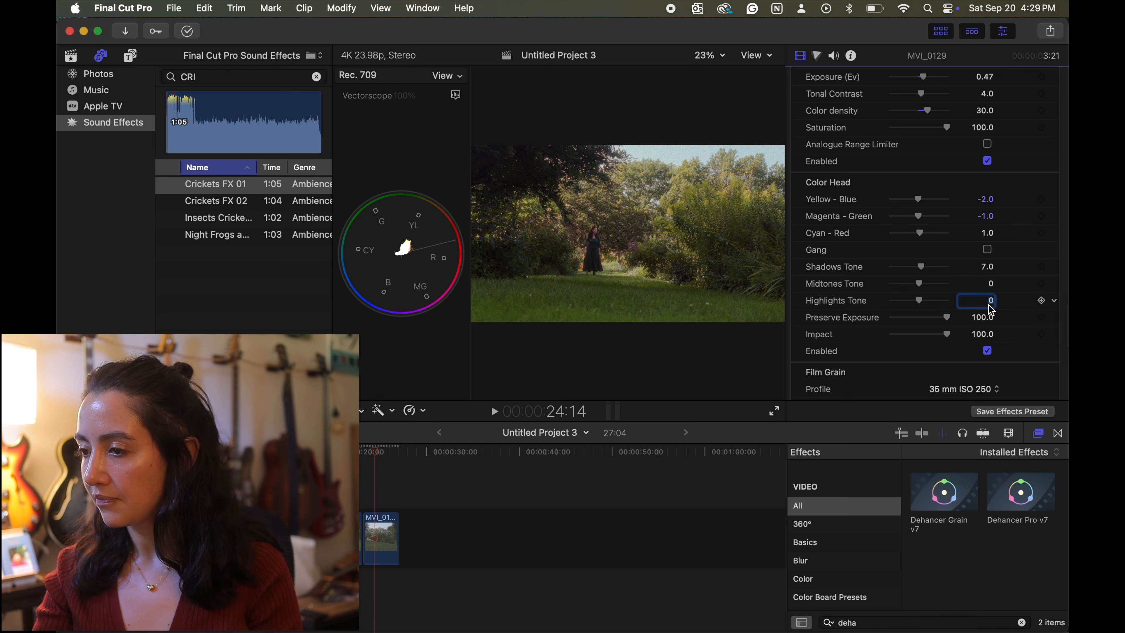
pyautogui.write('1.')
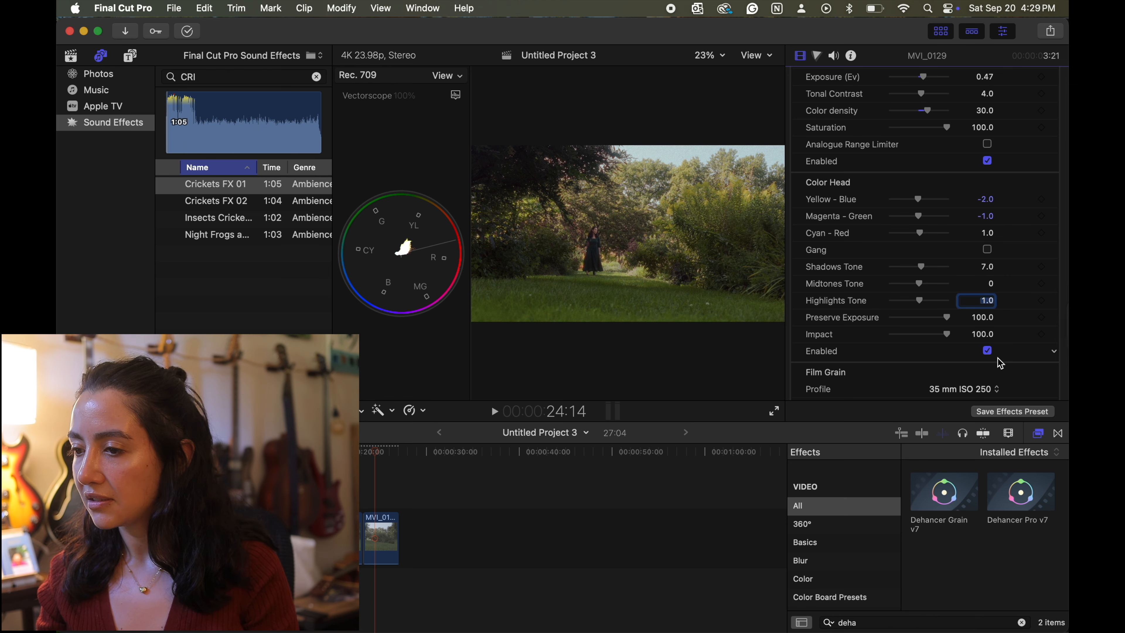
pyautogui.click(988, 352)
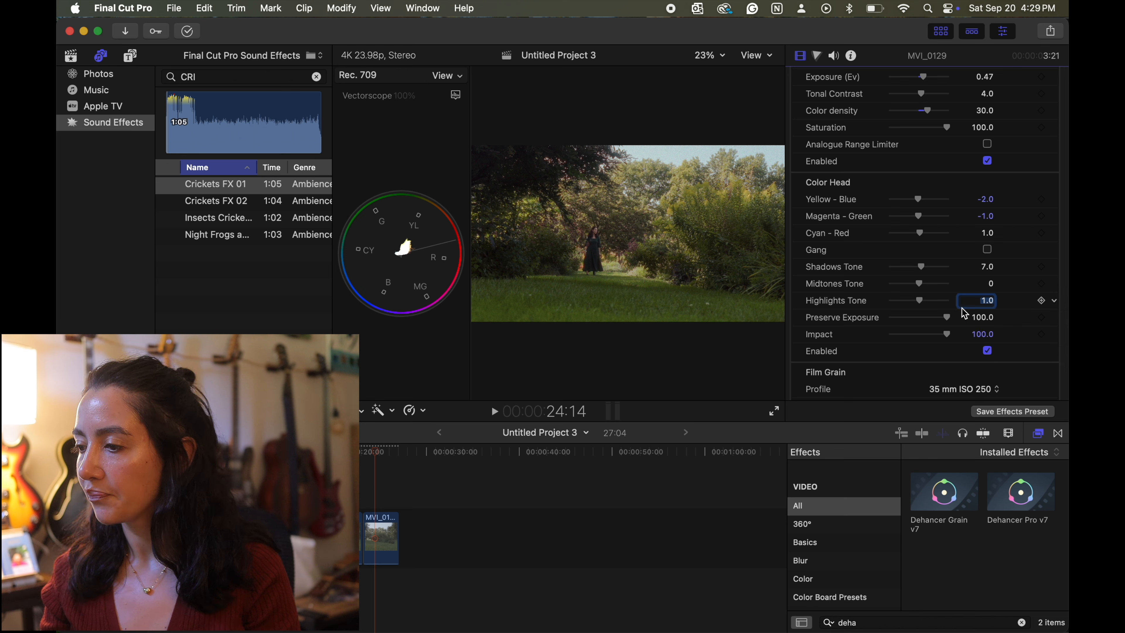
# - Switch Dehancer's Film Grain profile to Custom and set its Size to 7 and Amount to 11
pyautogui.scroll(-5, 962, 307)
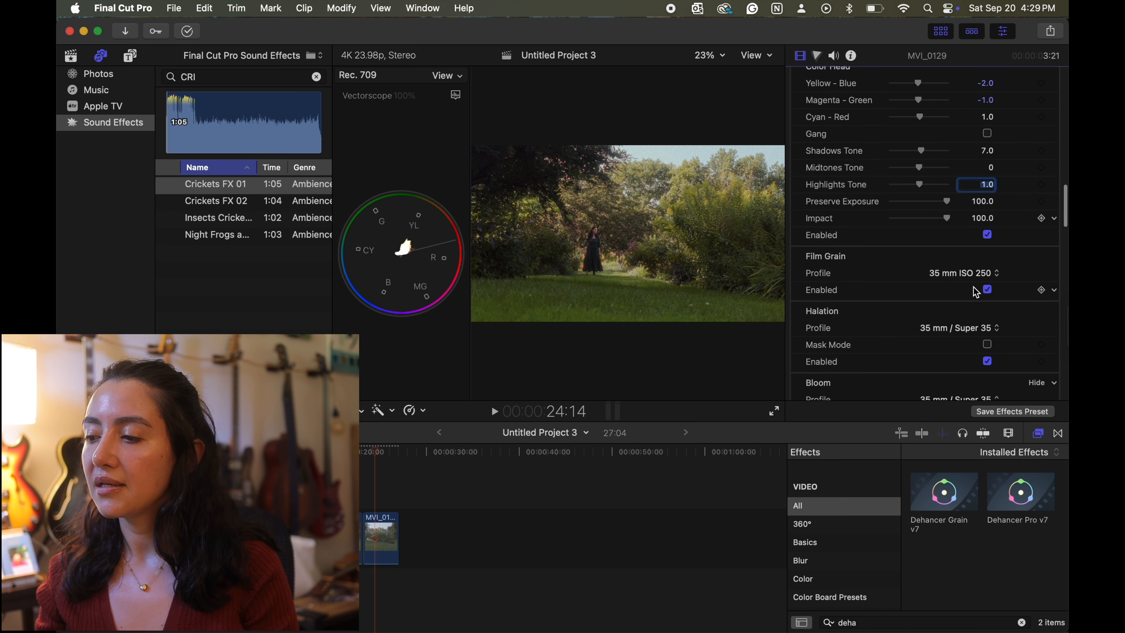
pyautogui.scroll(-2, 933, 266)
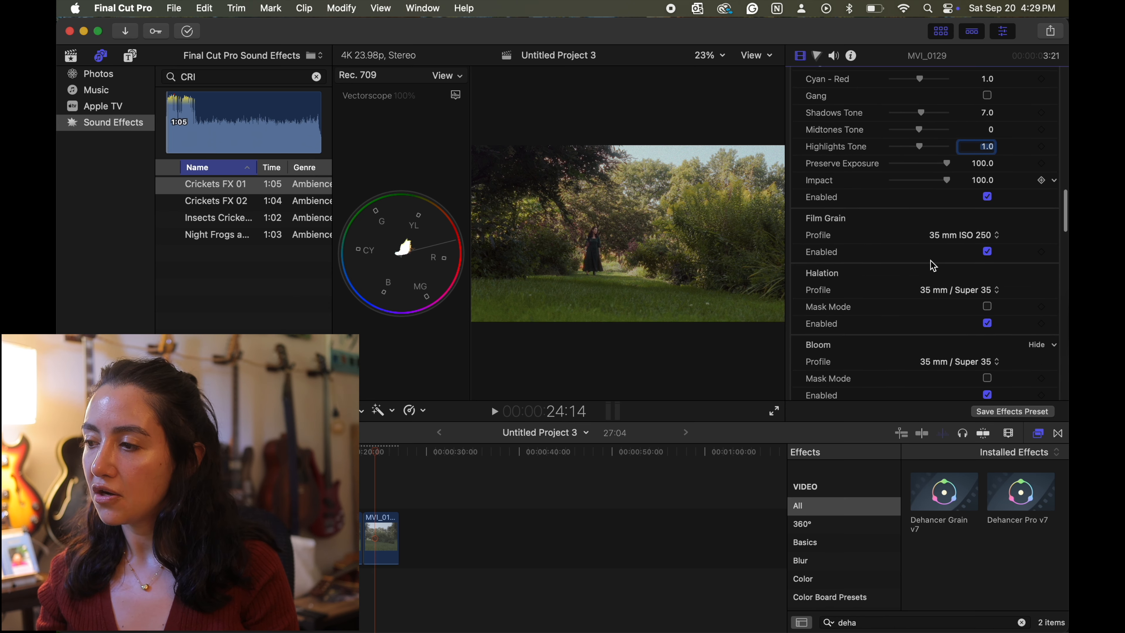
pyautogui.click(988, 236)
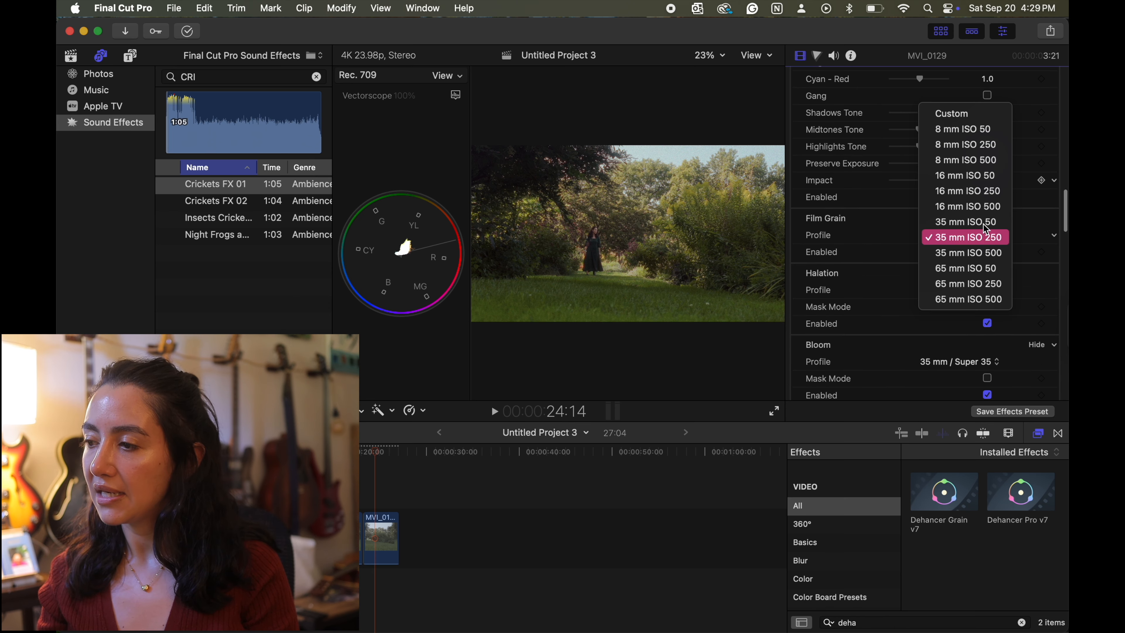
pyautogui.click(976, 113)
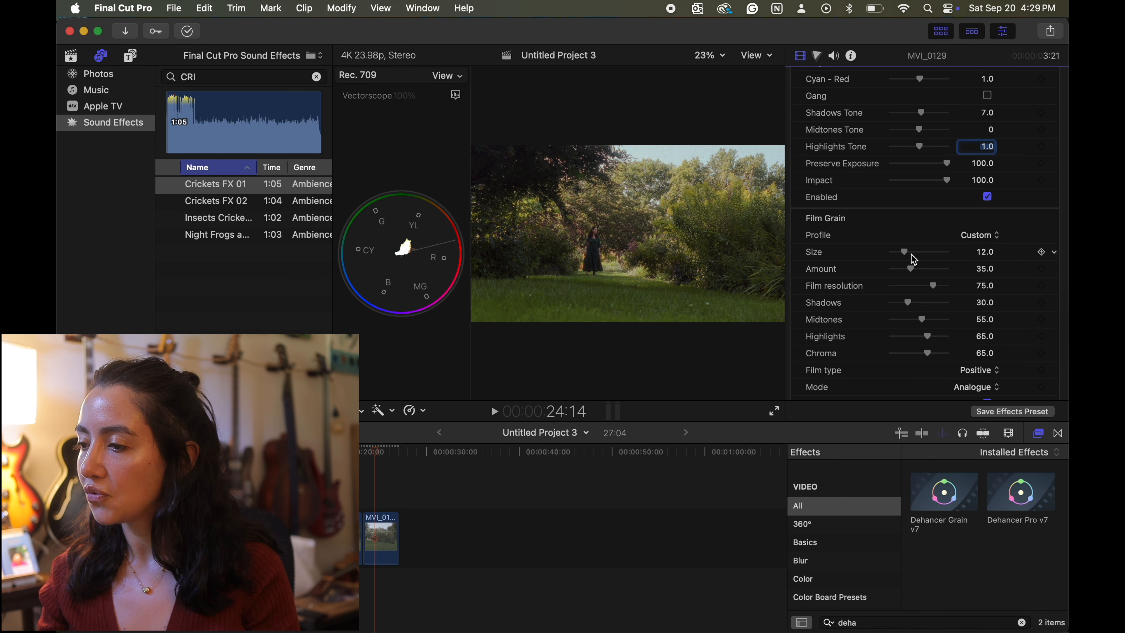
pyautogui.moveTo(904, 257); pyautogui.dragTo(901, 259)
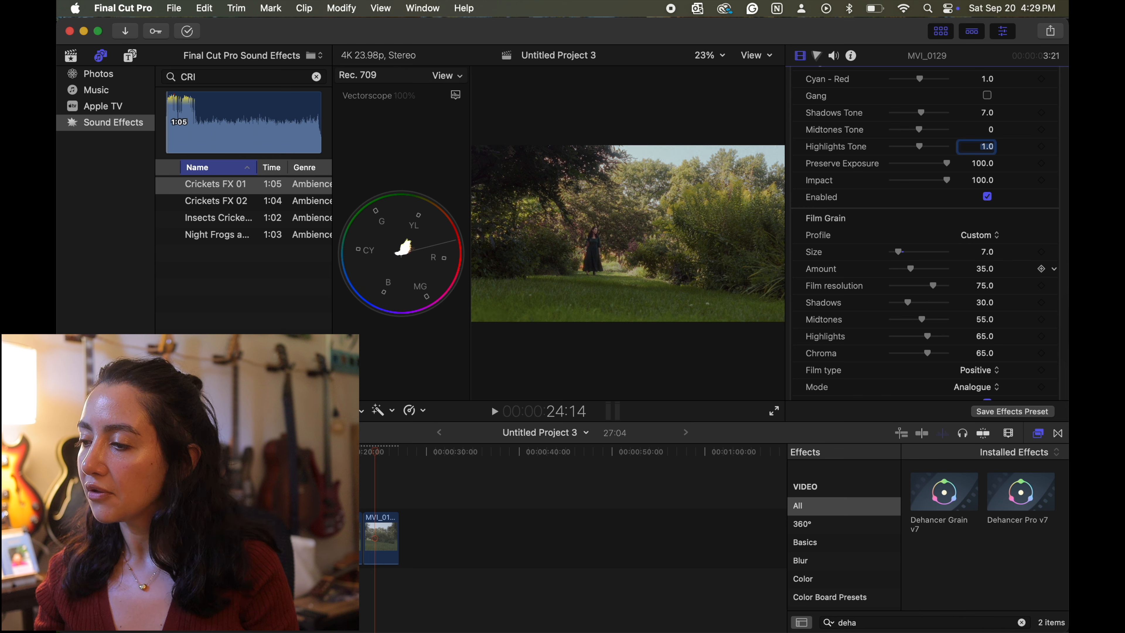
pyautogui.moveTo(909, 273); pyautogui.dragTo(898, 275)
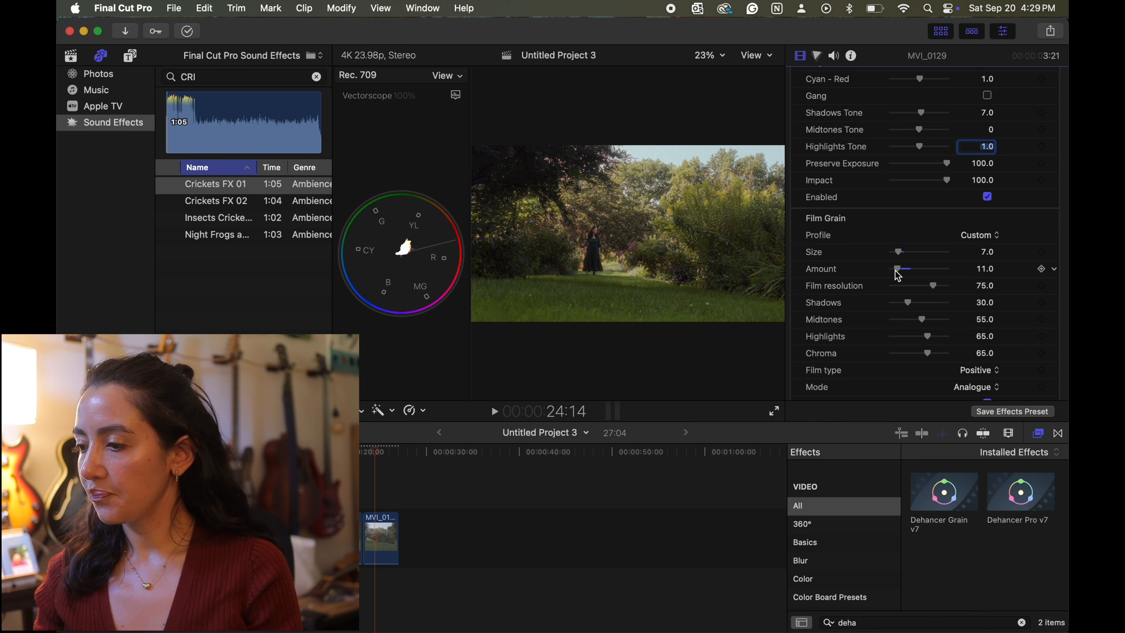
# - Switch the Halation profile to Custom and set its Amplify to 42 and Hue to 23
pyautogui.scroll(-5, 913, 292)
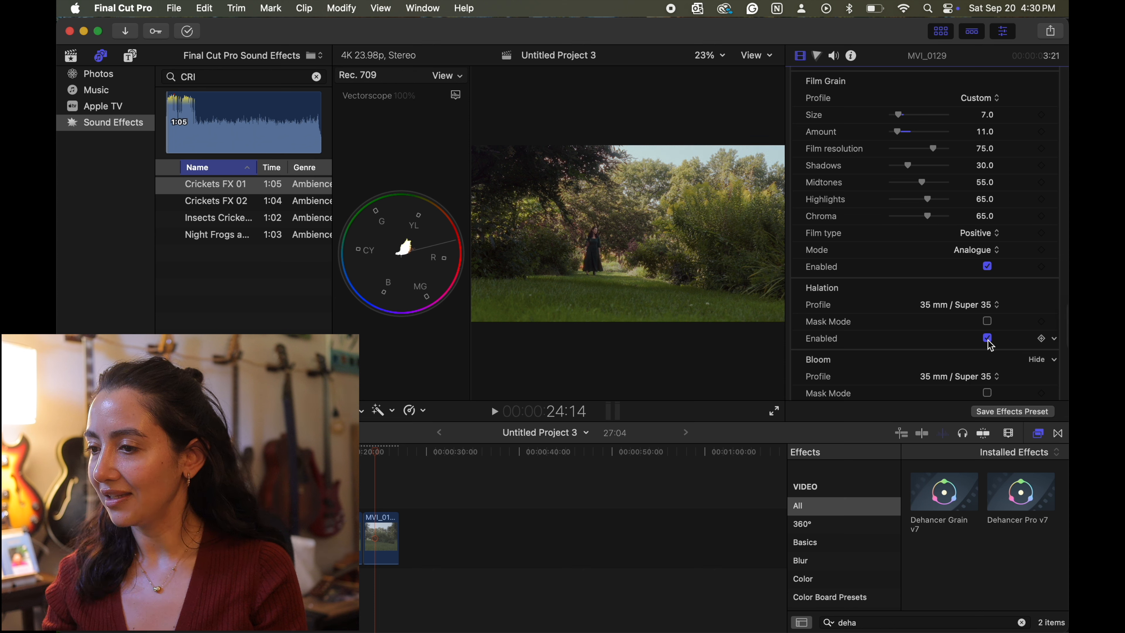
pyautogui.click(977, 306)
pyautogui.click(958, 226)
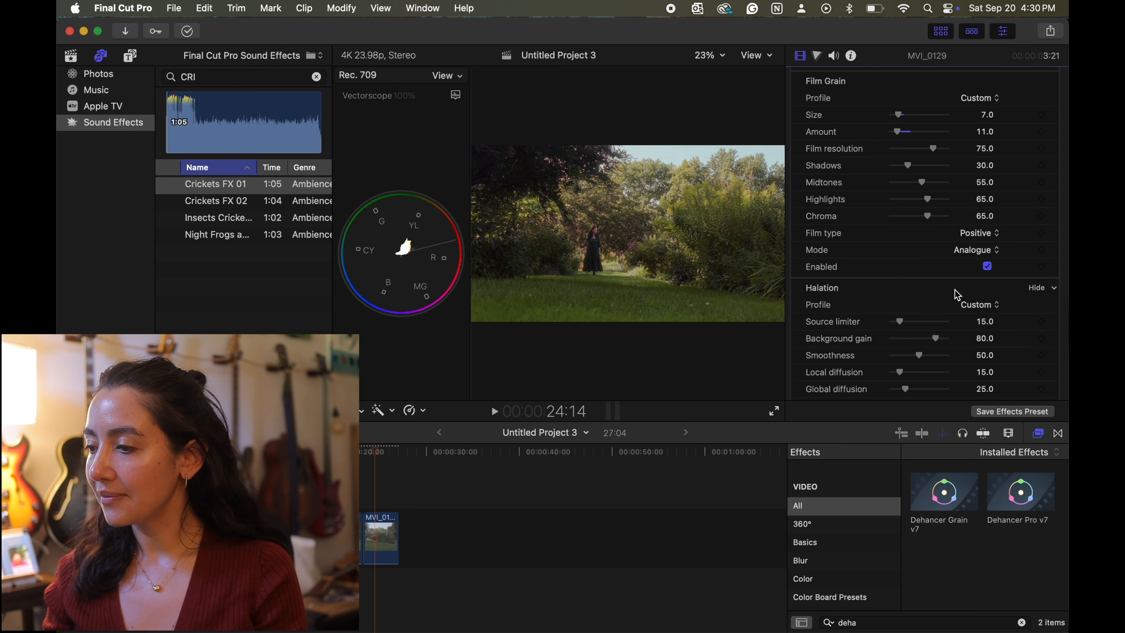
pyautogui.scroll(-5, 957, 295)
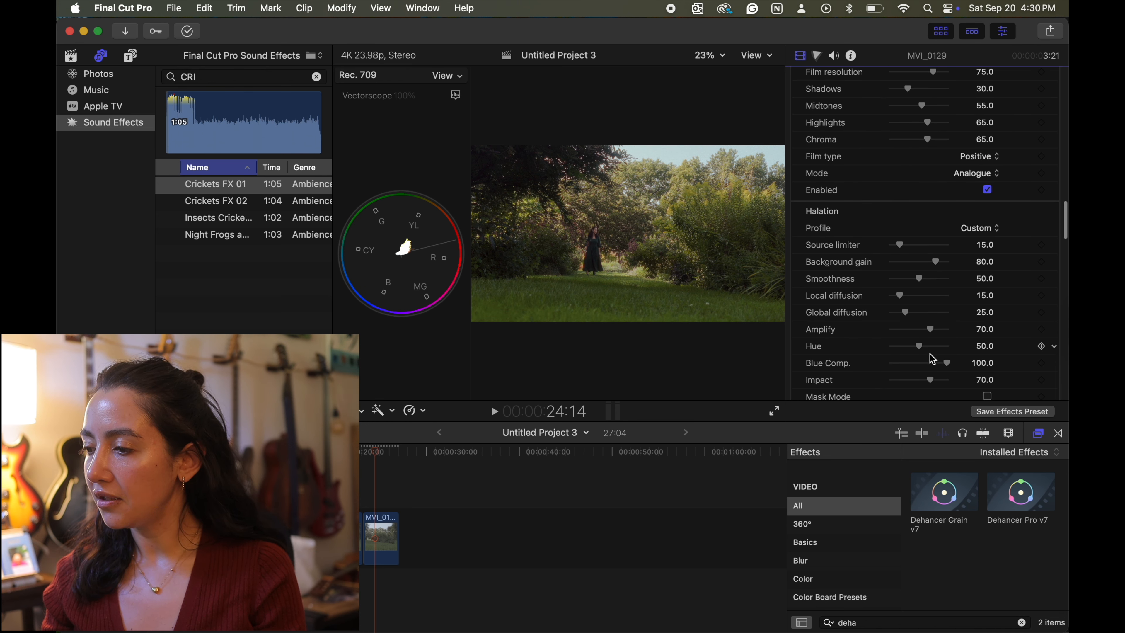
pyautogui.moveTo(921, 350)
pyautogui.mouseDown()
pyautogui.moveTo(902, 350)
pyautogui.moveTo(922, 330)
pyautogui.moveTo(910, 349)
pyautogui.mouseUp()
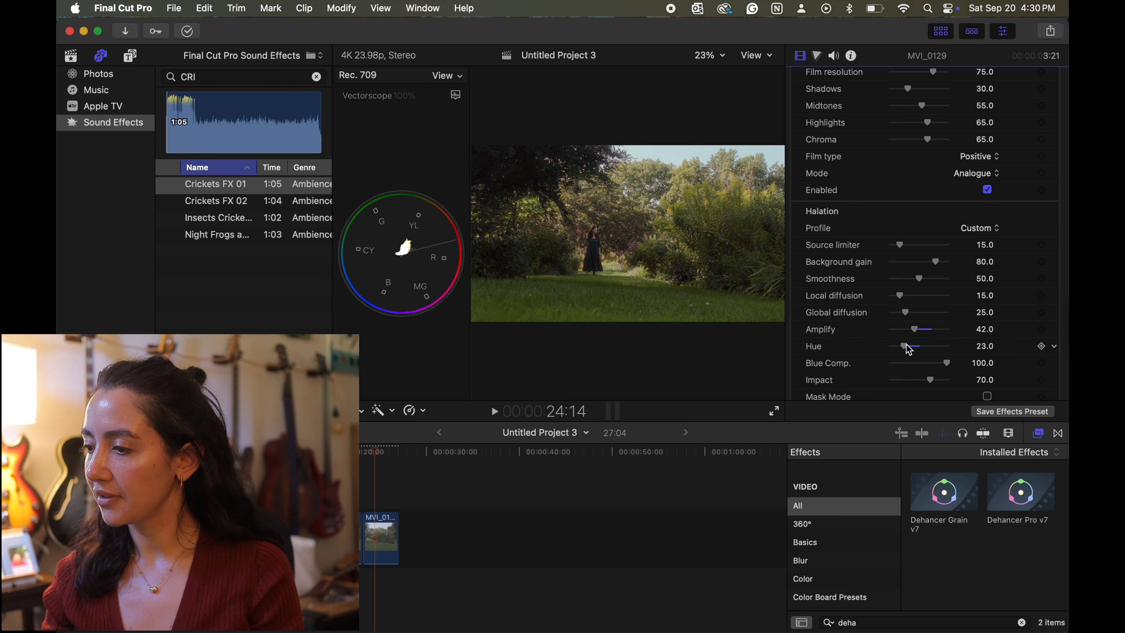
# - Switch the Bloom profile to Custom and set its Amplify to 27
pyautogui.scroll(-5, 908, 349)
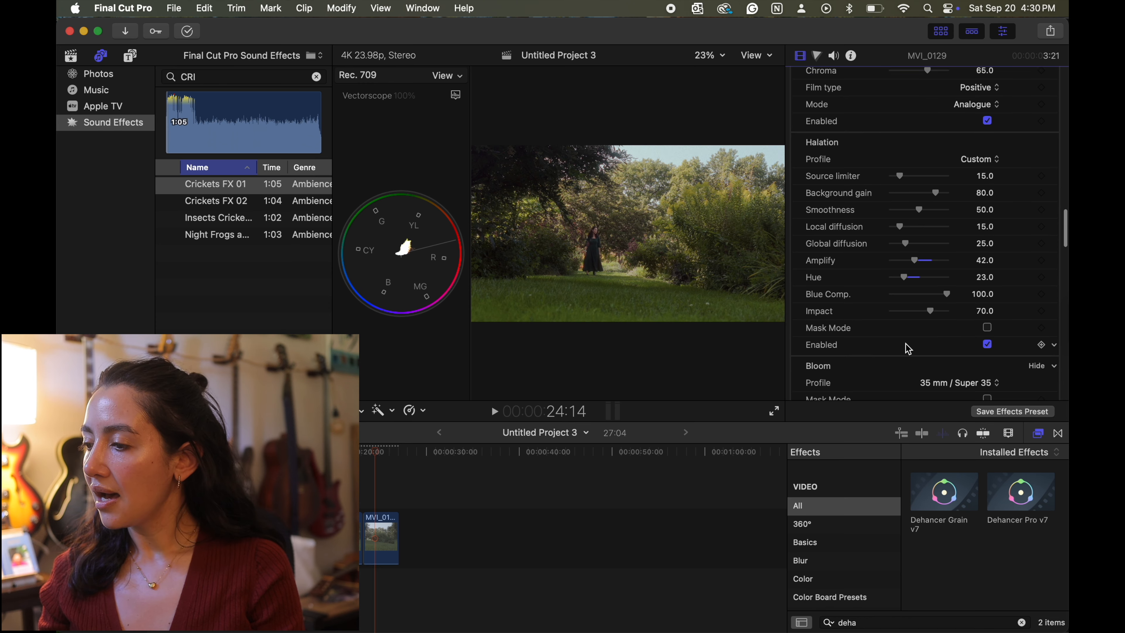
pyautogui.click(988, 348)
pyautogui.click(994, 311)
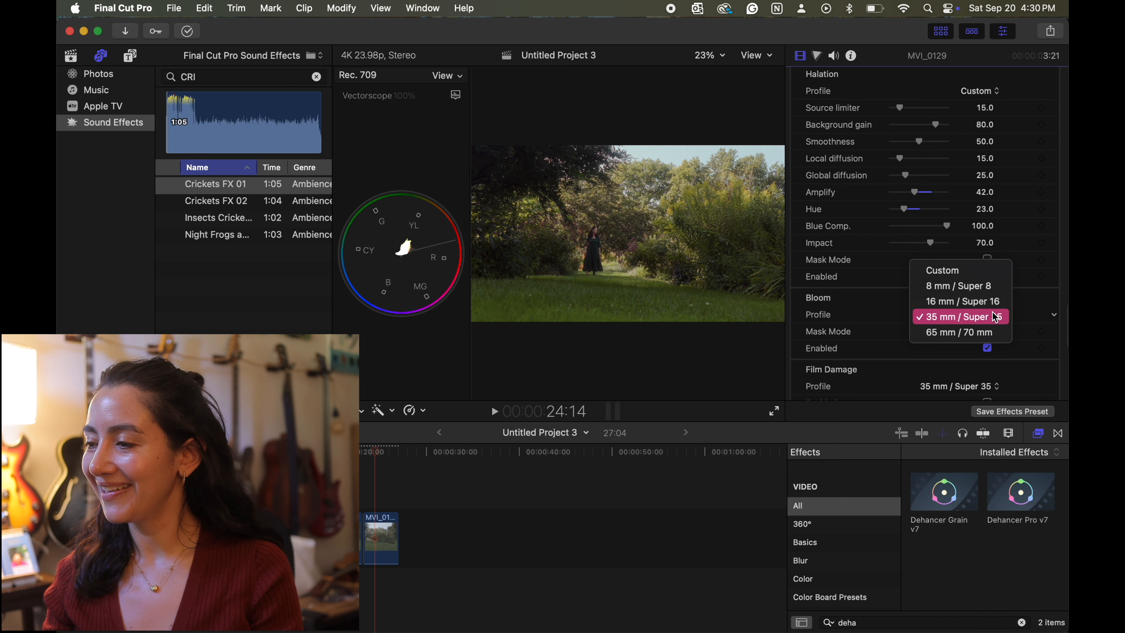
pyautogui.click(957, 269)
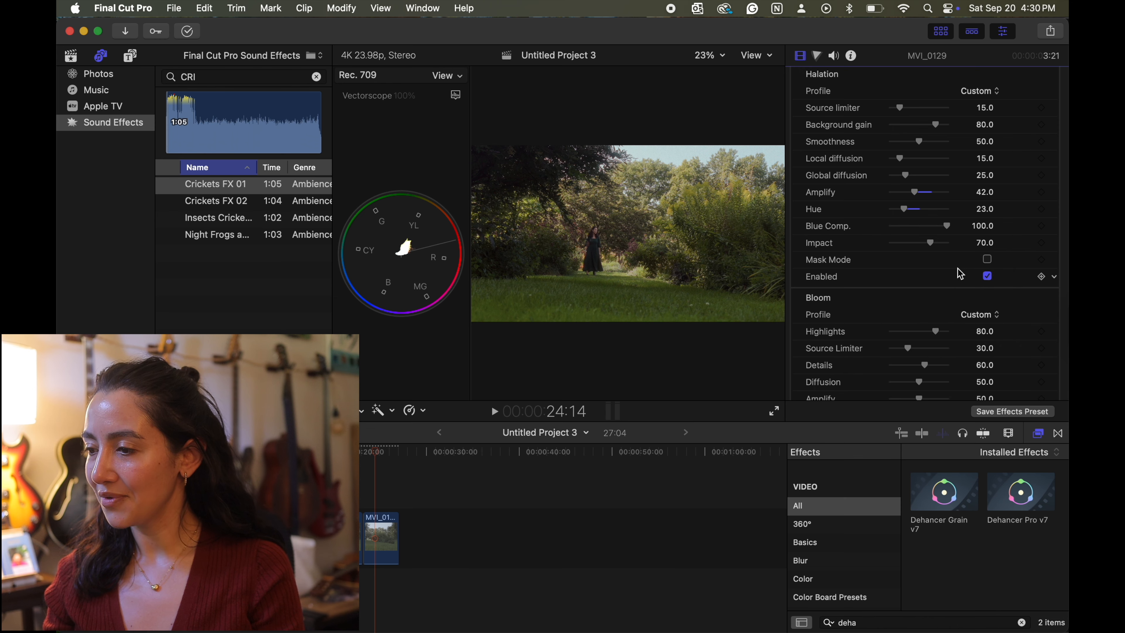
pyautogui.scroll(-5, 960, 274)
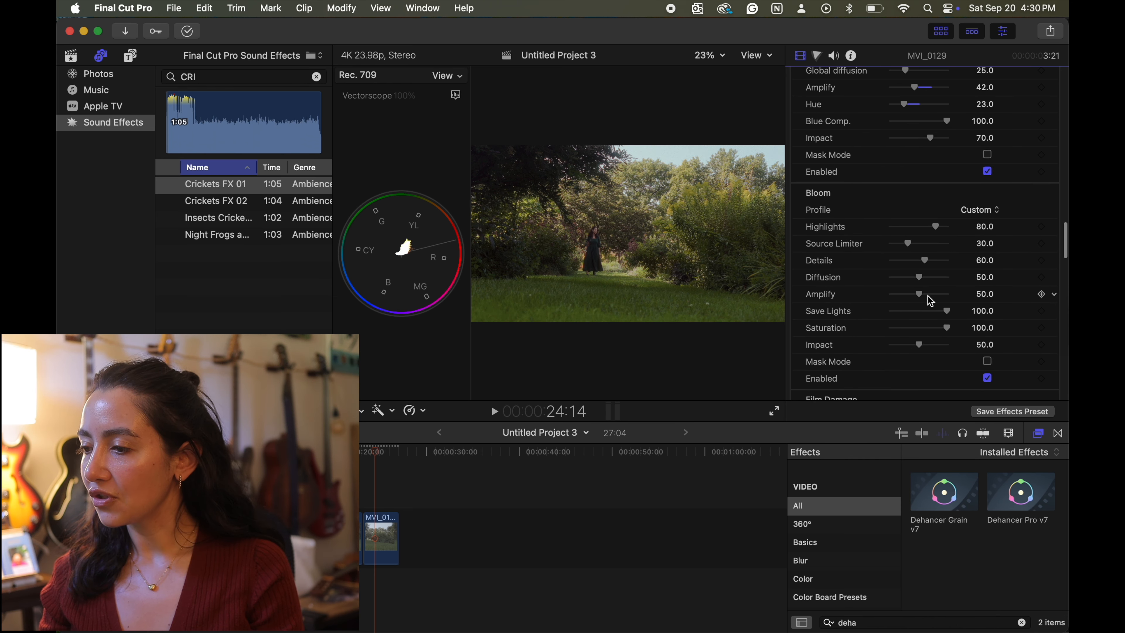
pyautogui.moveTo(920, 296); pyautogui.dragTo(907, 299)
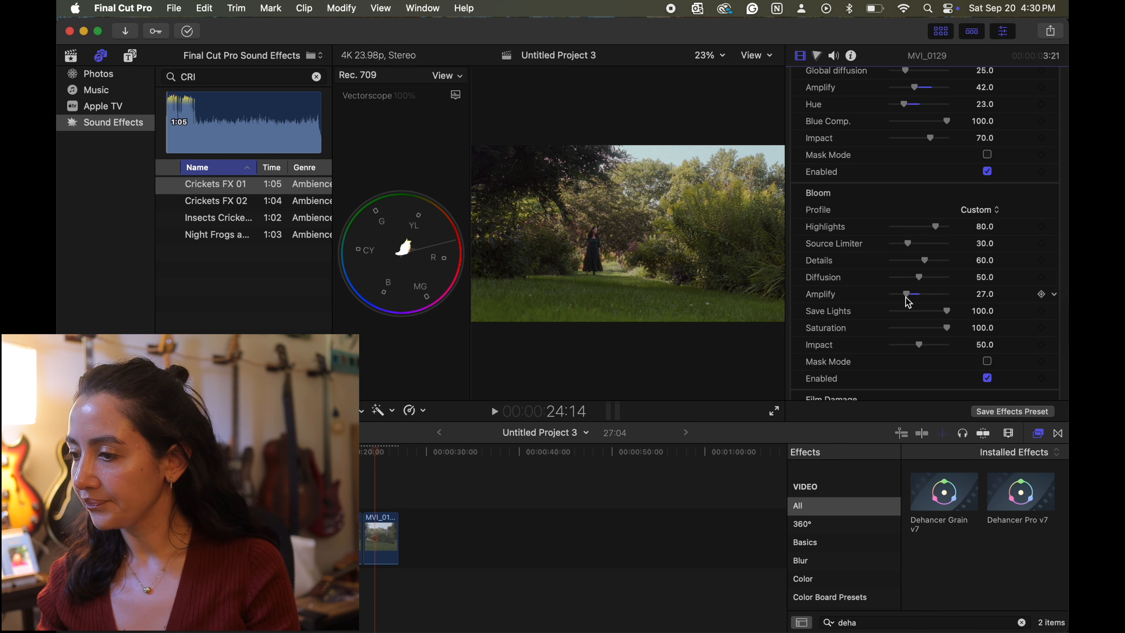
# - Look over the remaining Dehancer settings through Vignette and review the clip's Color Wheels 1 correction with the playhead at 25:10
pyautogui.scroll(-20, 908, 303)
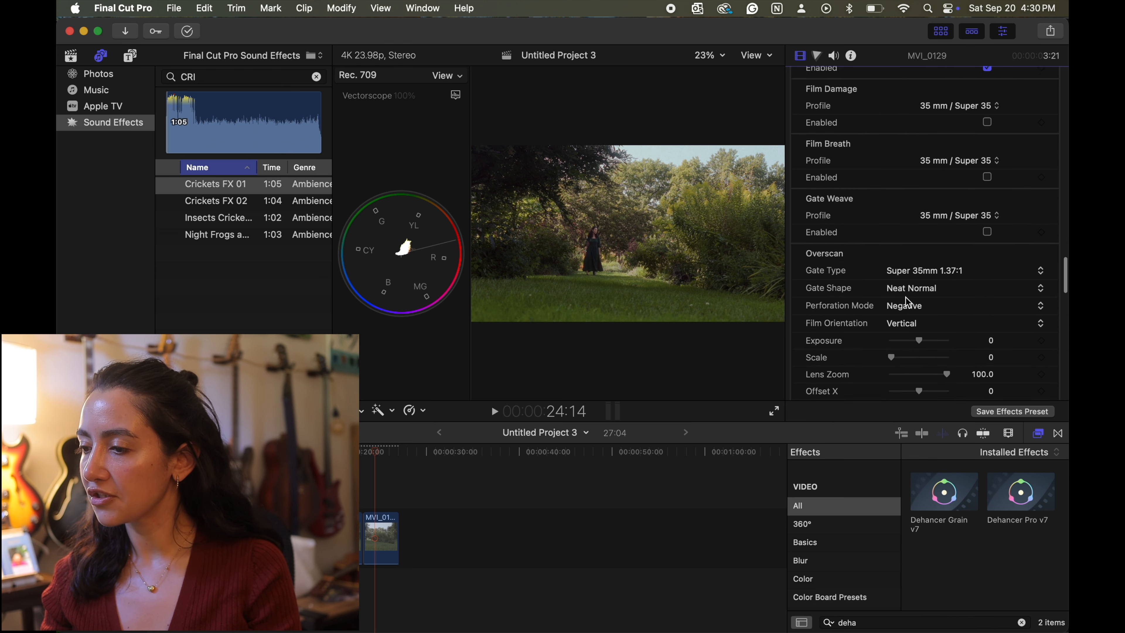
pyautogui.scroll(-10, 908, 302)
pyautogui.scroll(20, 908, 302)
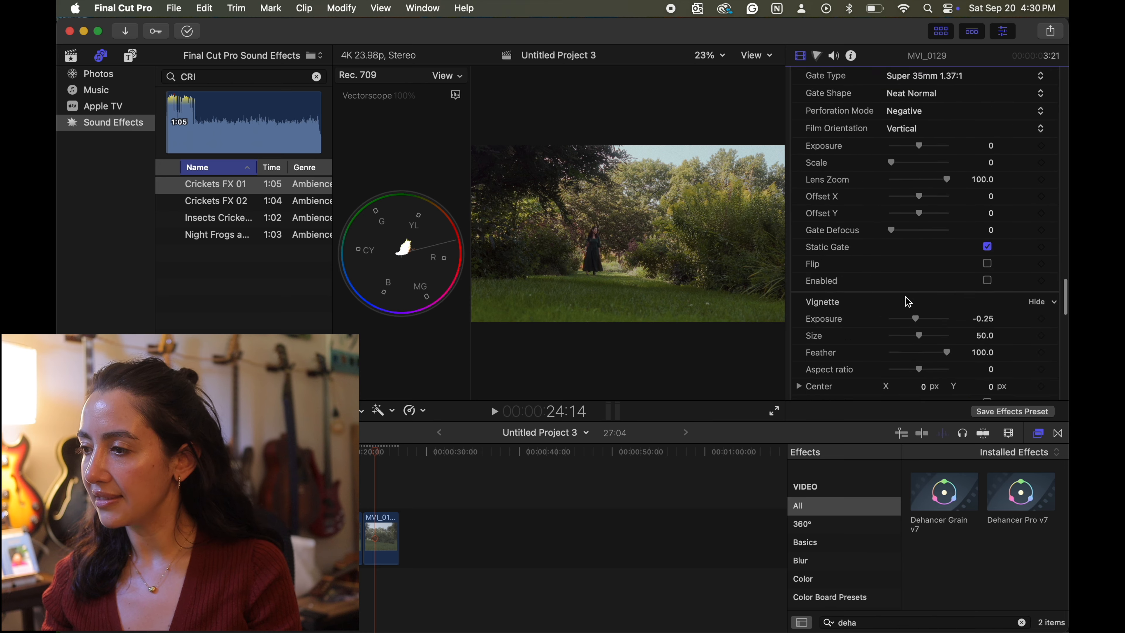
pyautogui.press('super+6')
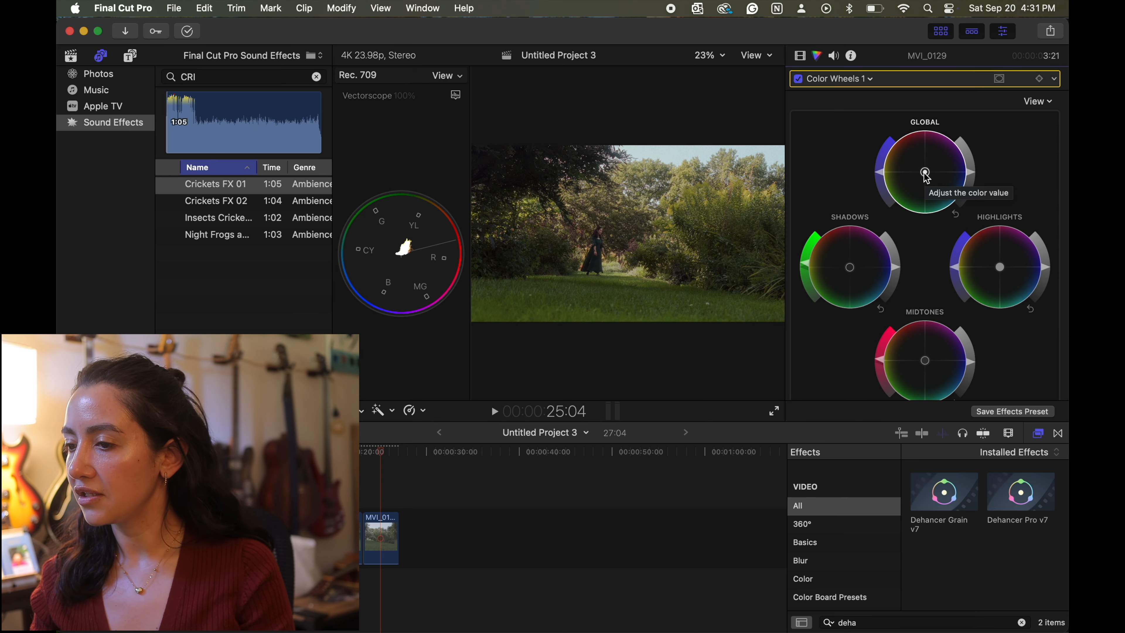
pyautogui.scroll(-3, 907, 278)
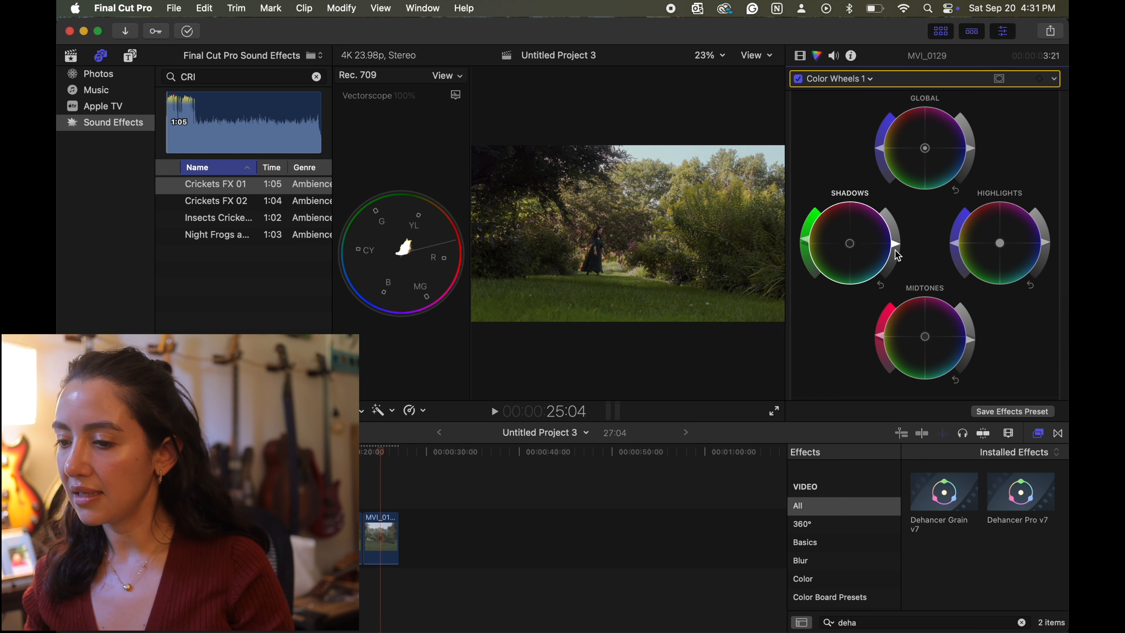
pyautogui.moveTo(381, 454)
pyautogui.mouseDown()
pyautogui.moveTo(401, 456)
pyautogui.moveTo(383, 457)
pyautogui.mouseUp()
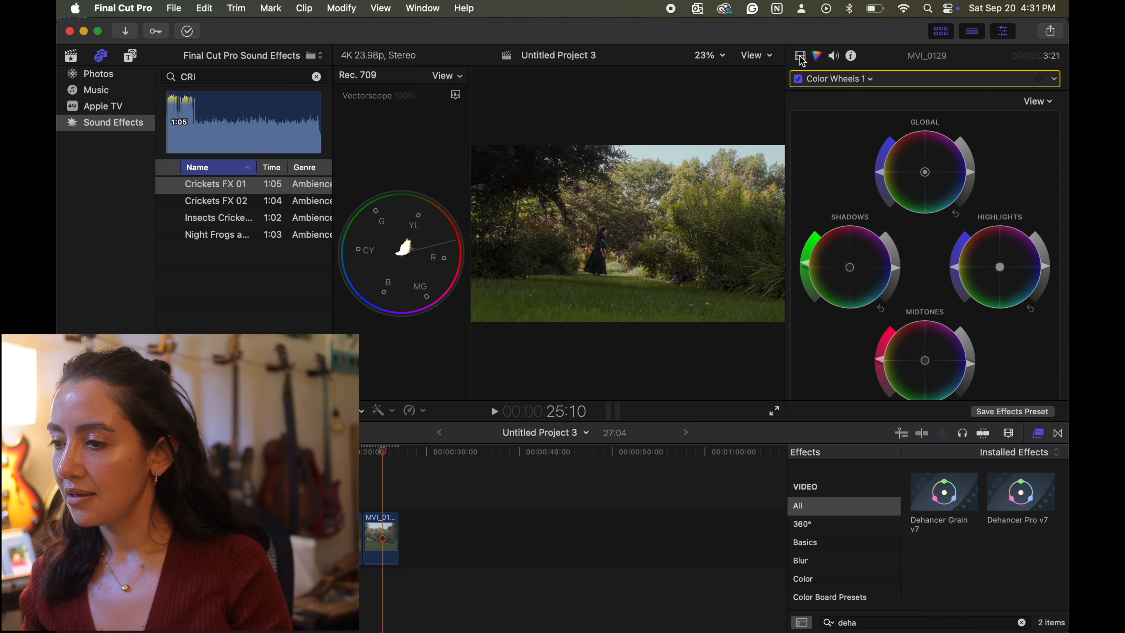